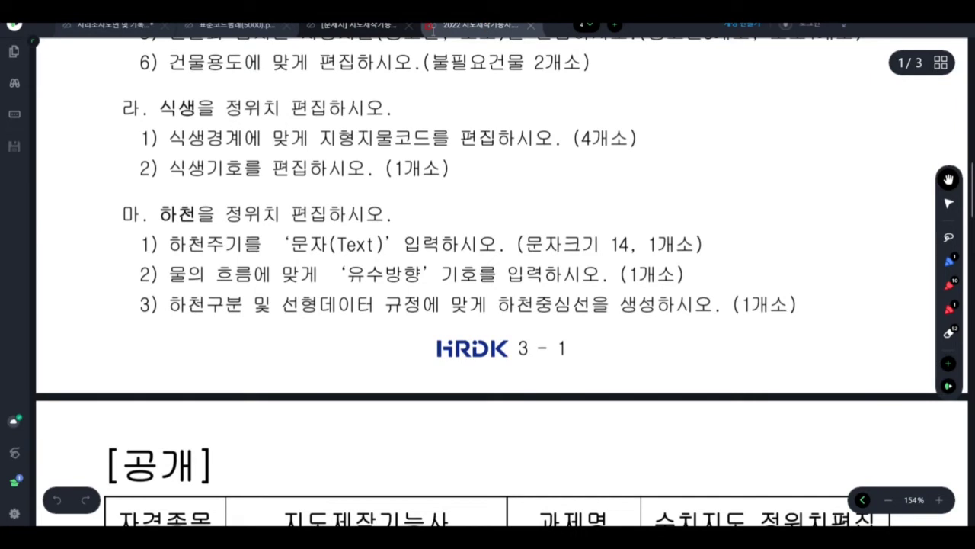
Step: Open the 2022 map-production workbook PDF and read the "하천 편집 1)" page on entering the river annotation as text
left_click(472, 24)
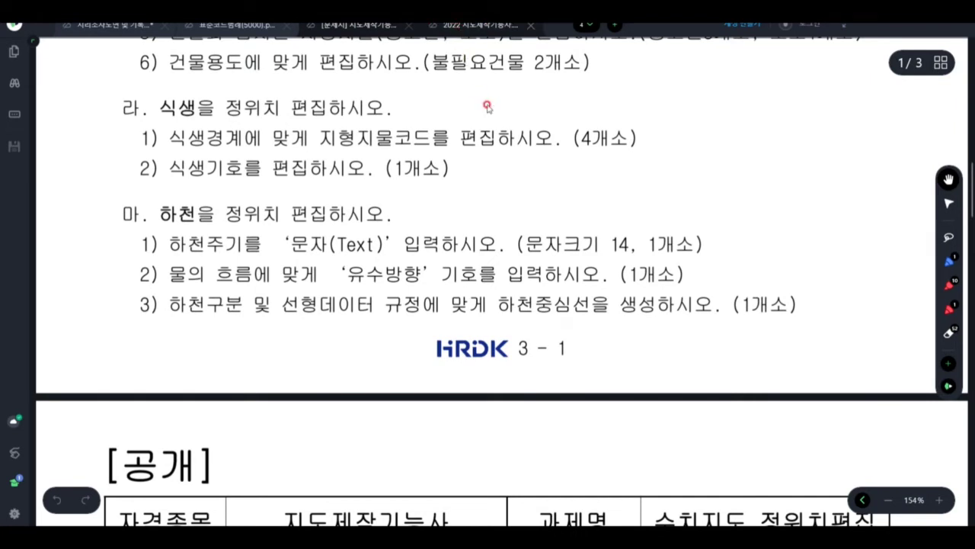
scroll(505, 152, "down", 5)
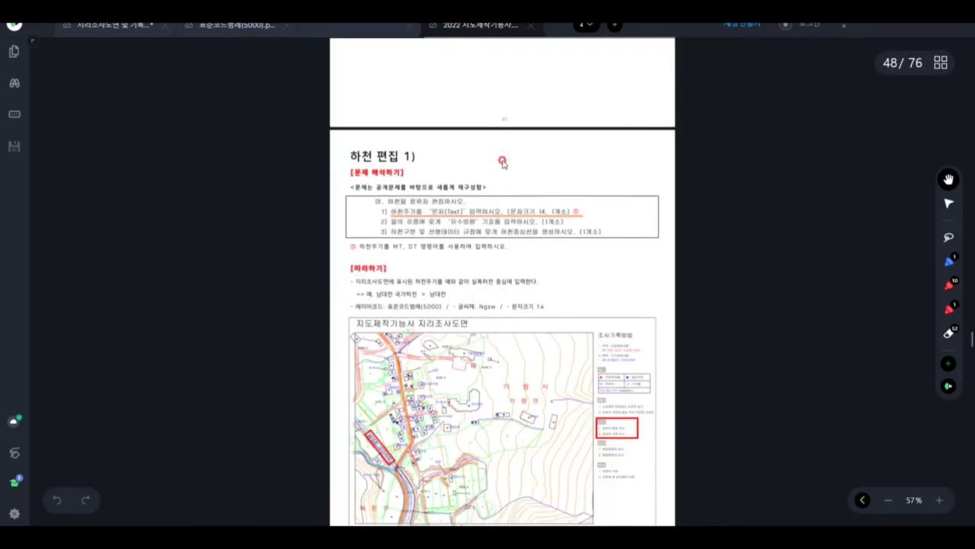
scroll(422, 176, "up", 5, "ctrl")
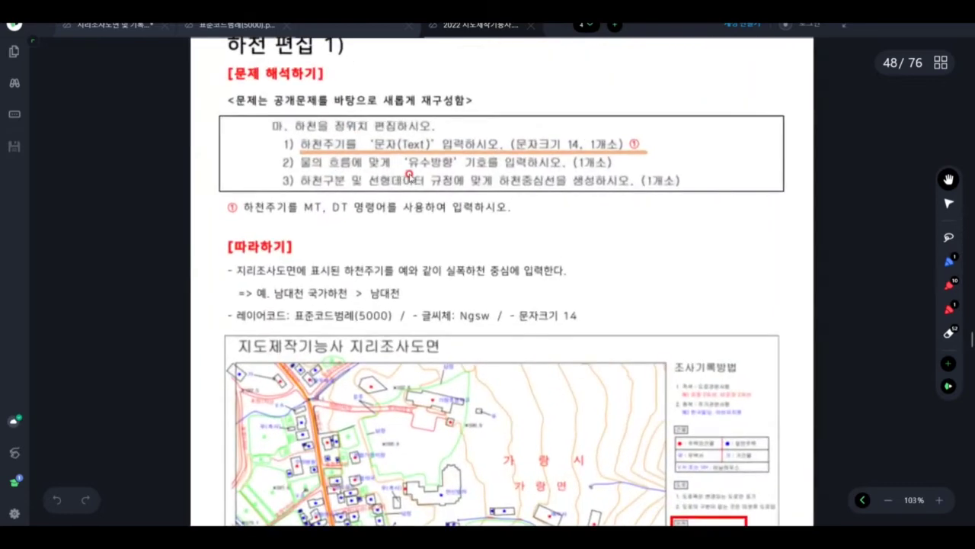
scroll(407, 167, "up", 2, "ctrl")
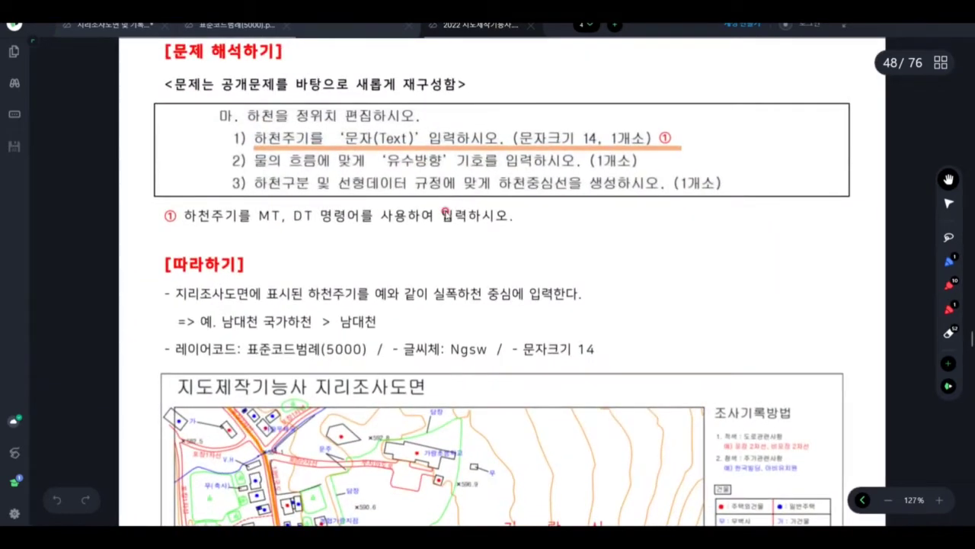
scroll(397, 169, "down", 2)
scroll(377, 170, "up", 2)
scroll(199, 185, "down", 2)
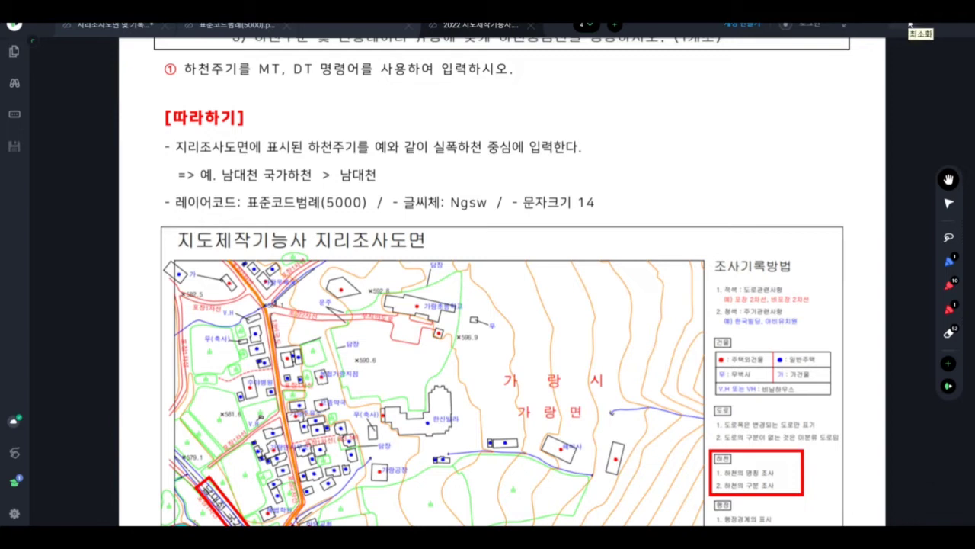
Step: Open the geographic survey map PDF and examine the river name label and the river items in the survey legend
left_click(103, 25)
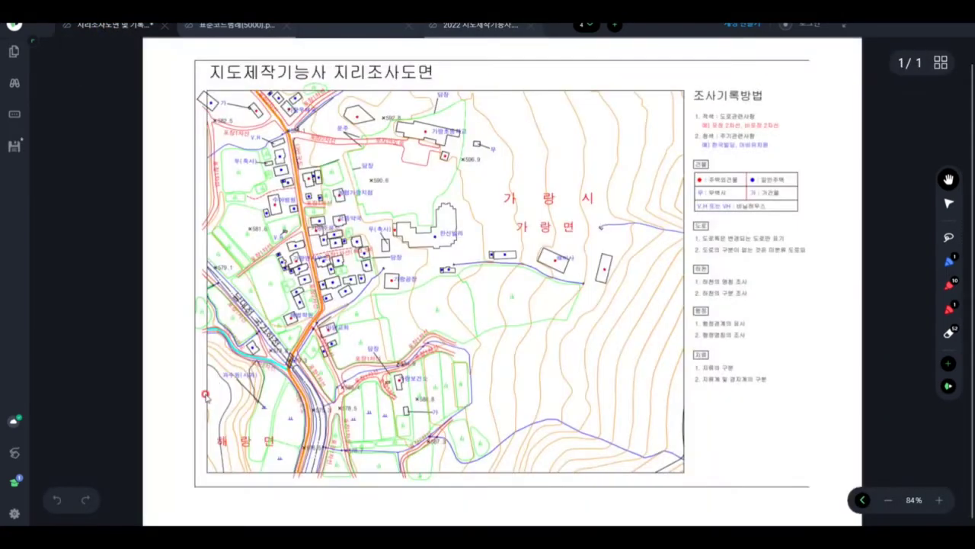
scroll(204, 313, "up", 10, "ctrl")
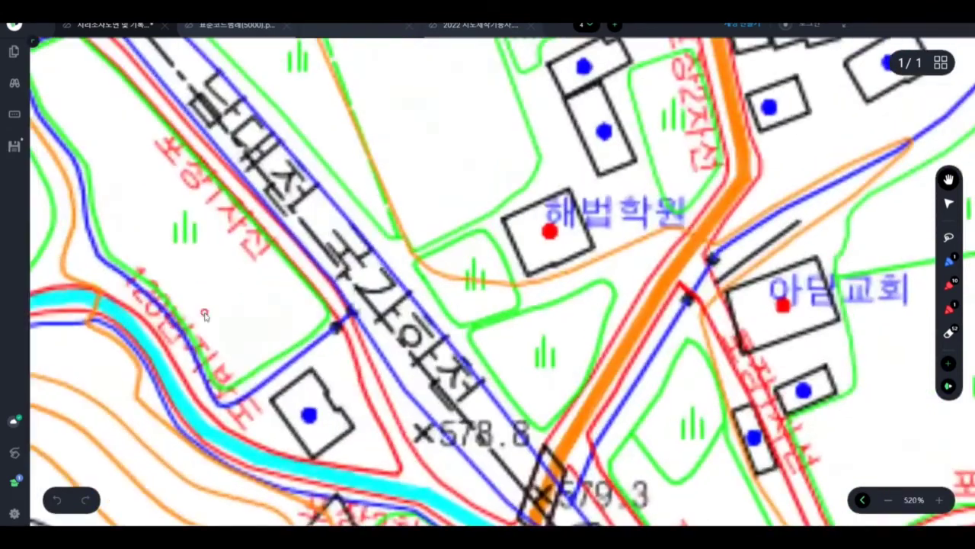
scroll(205, 314, "down", 8, "ctrl")
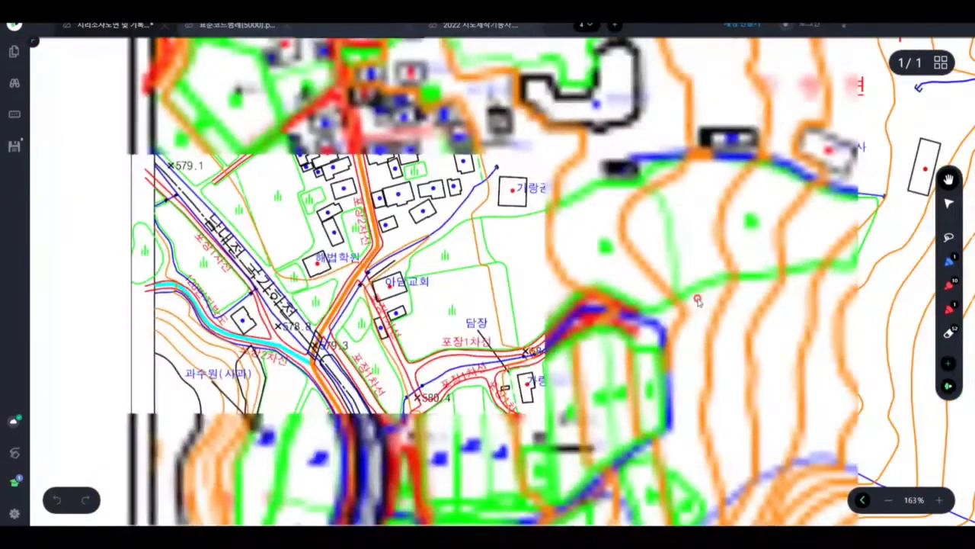
scroll(678, 301, "down", 2, "ctrl")
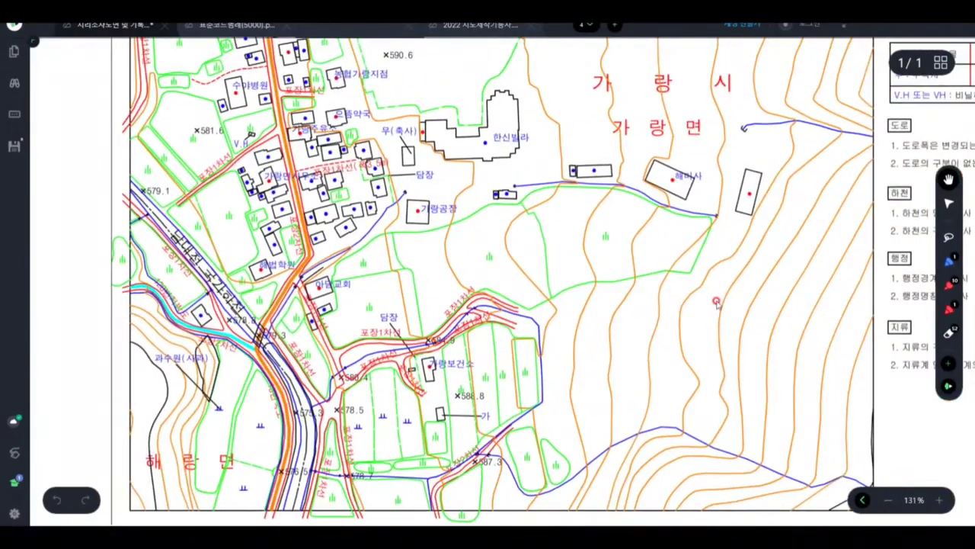
scroll(717, 303, "right", 3)
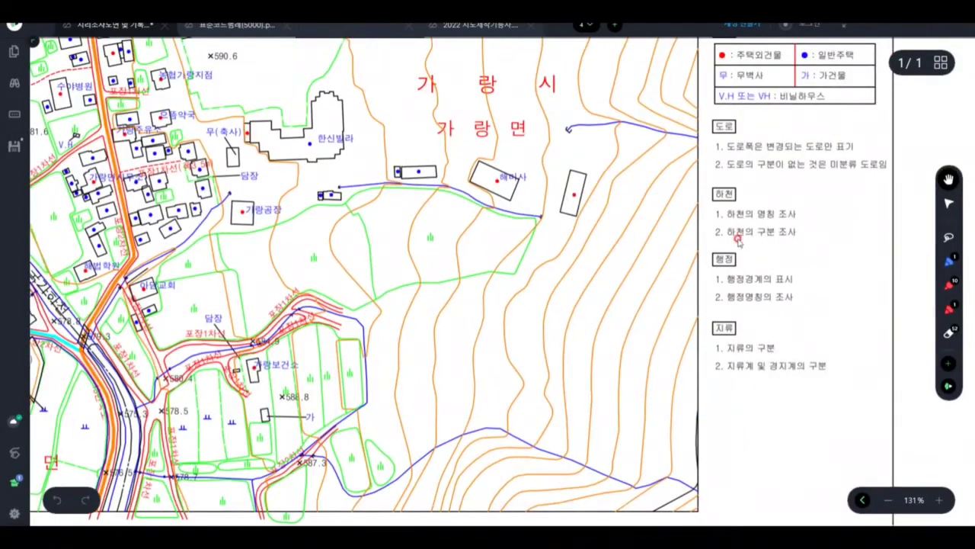
scroll(793, 238, "left", 3)
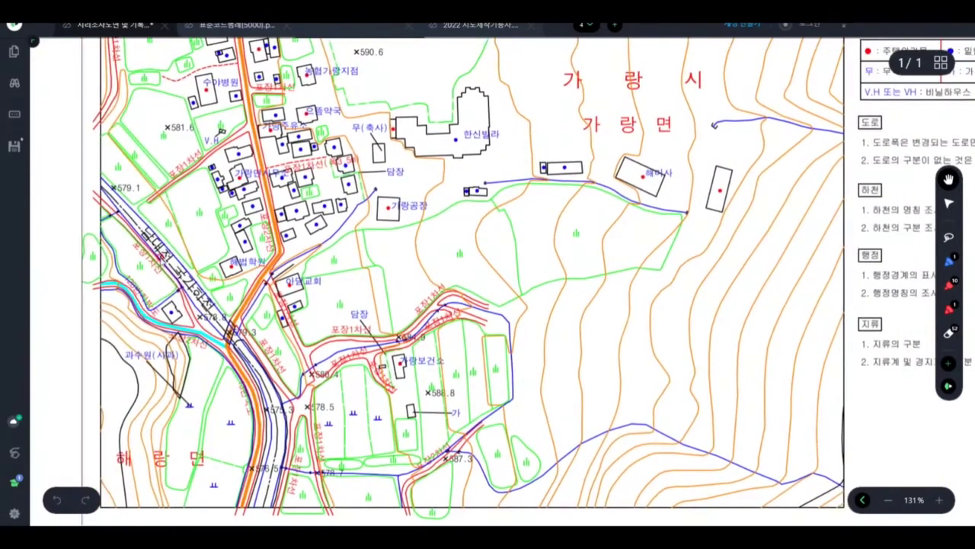
scroll(114, 259, "up", 3, "ctrl")
scroll(178, 231, "up", 3, "ctrl")
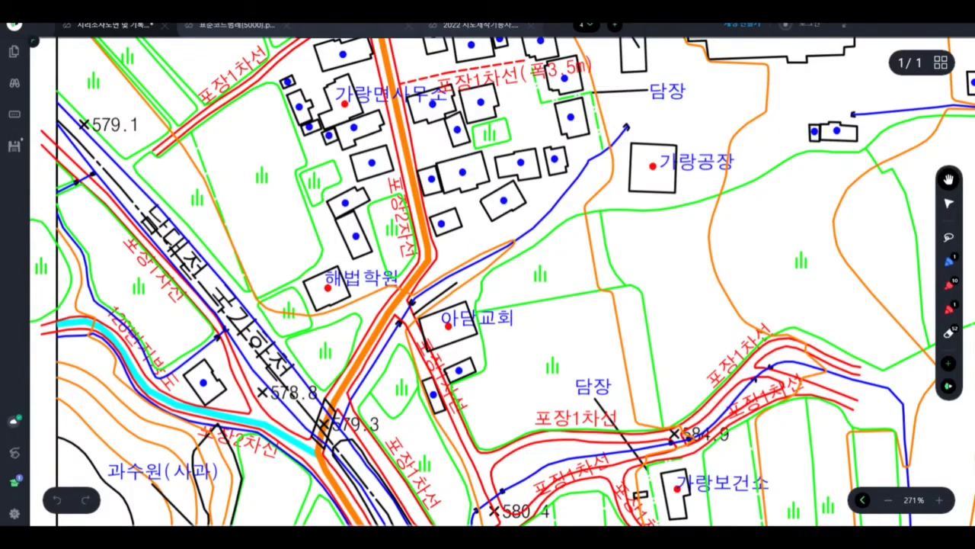
Step: Switch to the AutoCAD drawing, copy the road-number text 128 and paste it over the river to the north
key("alt+Tab")
scroll(379, 369, "up", 10)
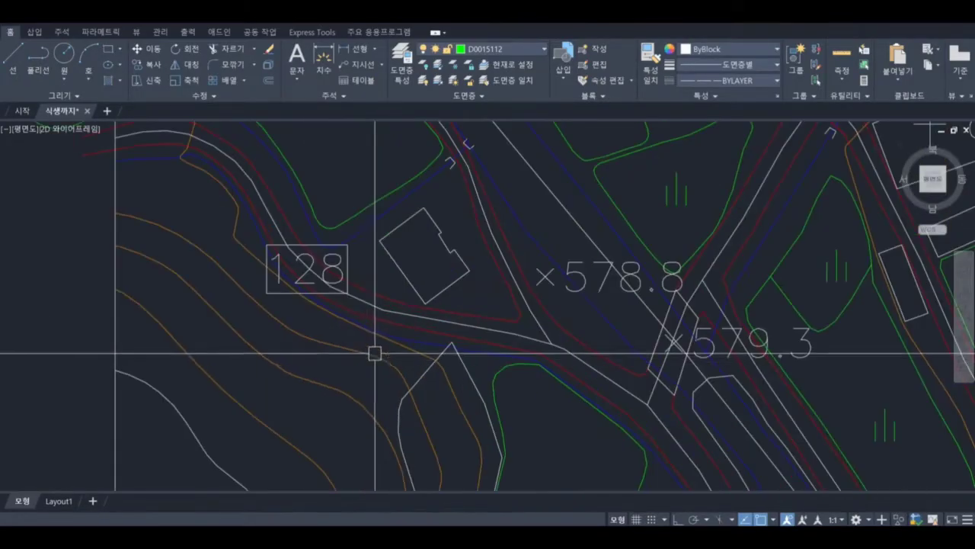
scroll(335, 259, "up", 5)
scroll(328, 257, "down", 2)
left_click(332, 252)
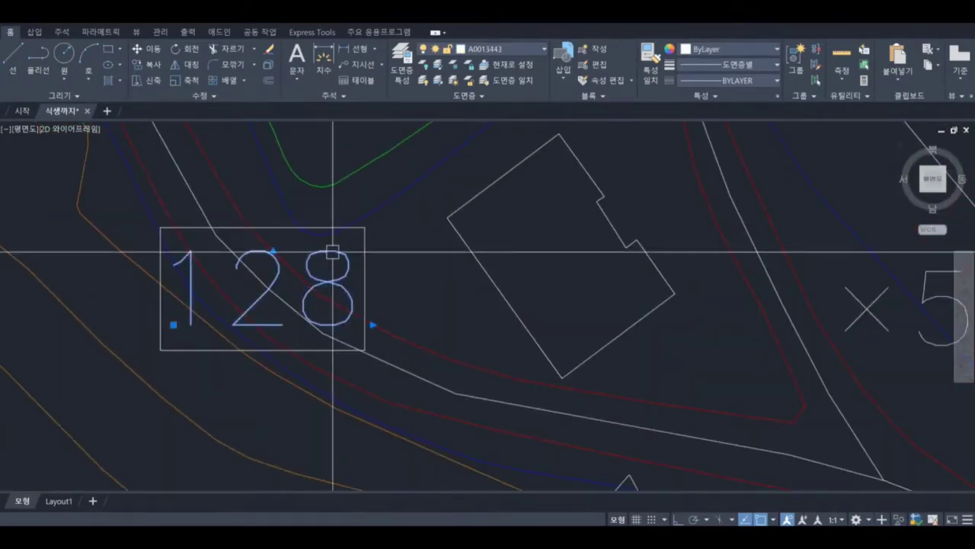
scroll(411, 290, "down", 8)
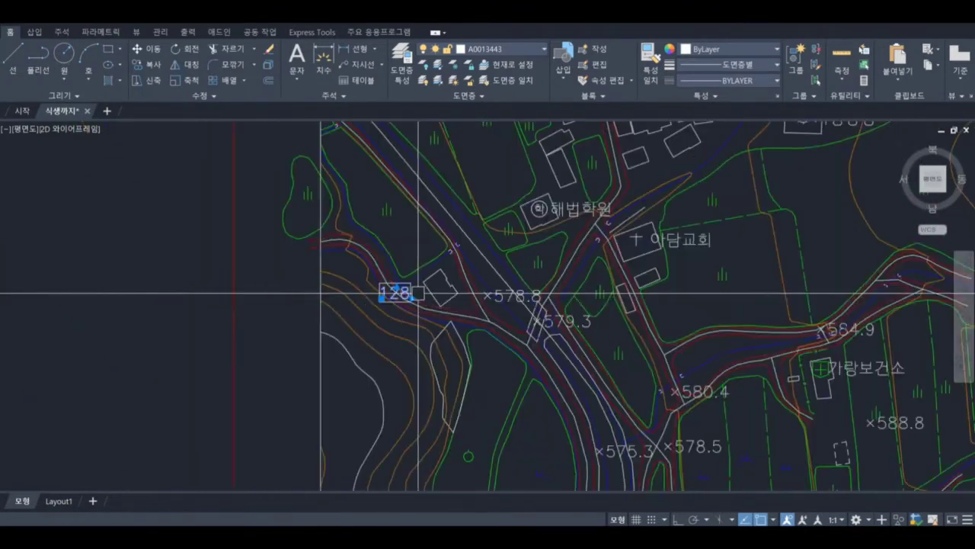
middle_click_drag(419, 293, 268, 287)
scroll(296, 244, "up", 2)
key("ctrl+c")
key("ctrl+v")
middle_click_drag(233, 128, 262, 200)
scroll(261, 200, "up", 2)
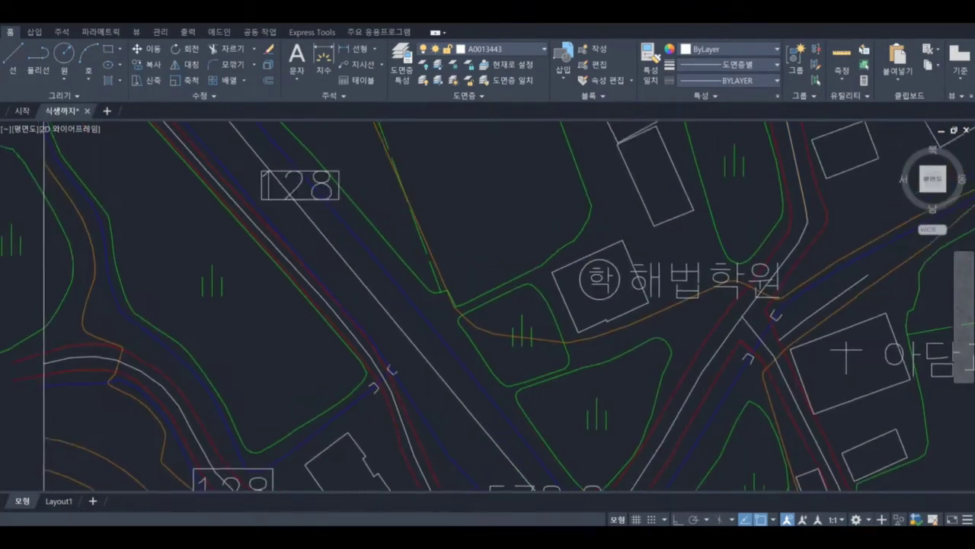
scroll(320, 275, "up", 6)
left_click(320, 259)
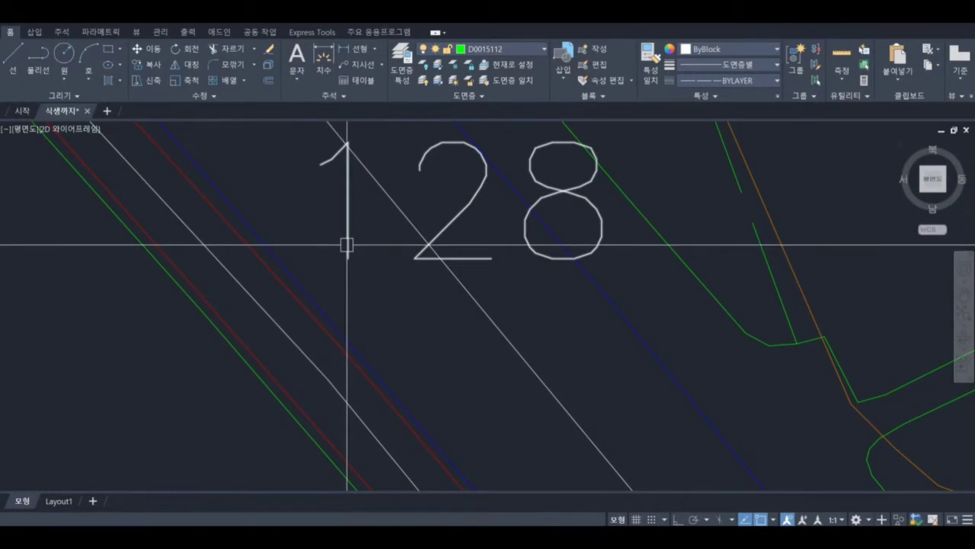
Step: Replace the contents of the pasted text over the river with 남대천 and close the text editor
left_click(347, 244)
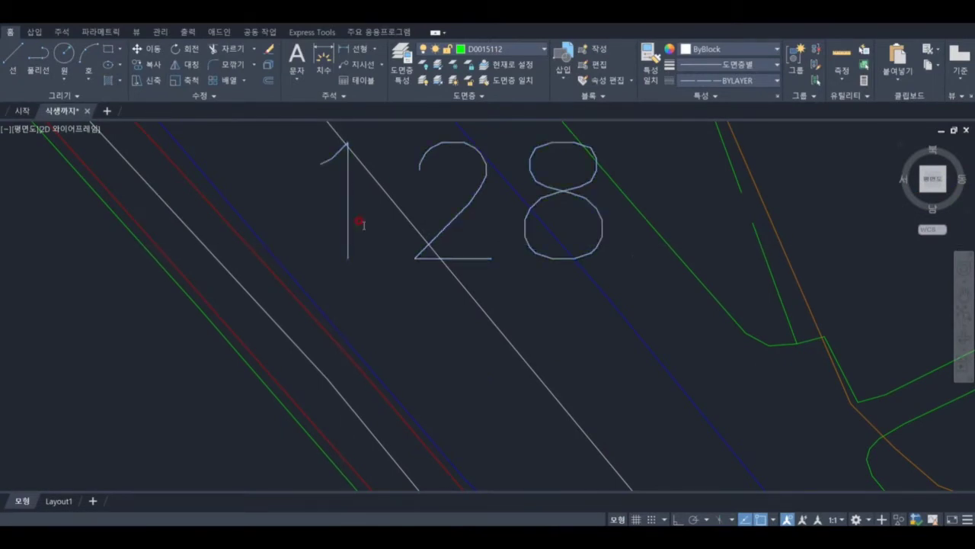
double_click(346, 196)
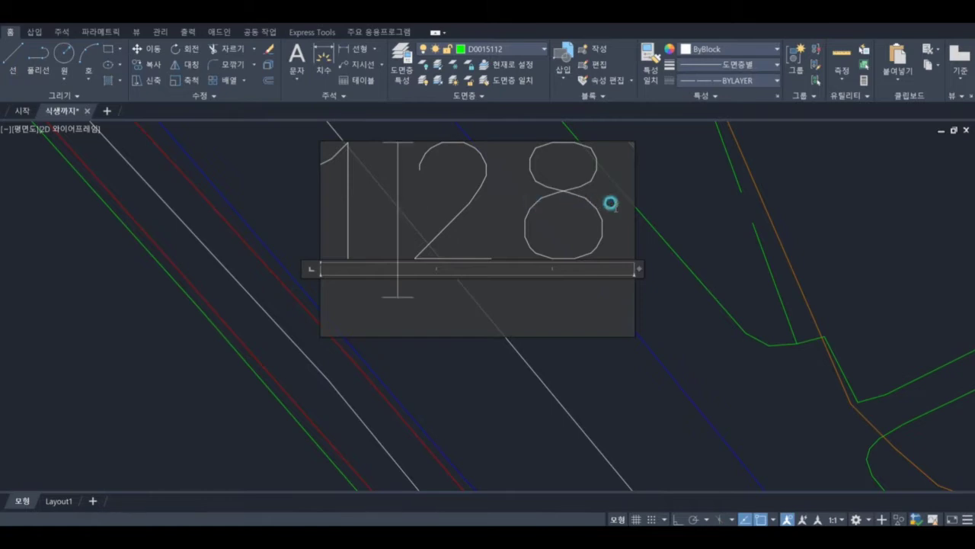
key("ctrl+a")
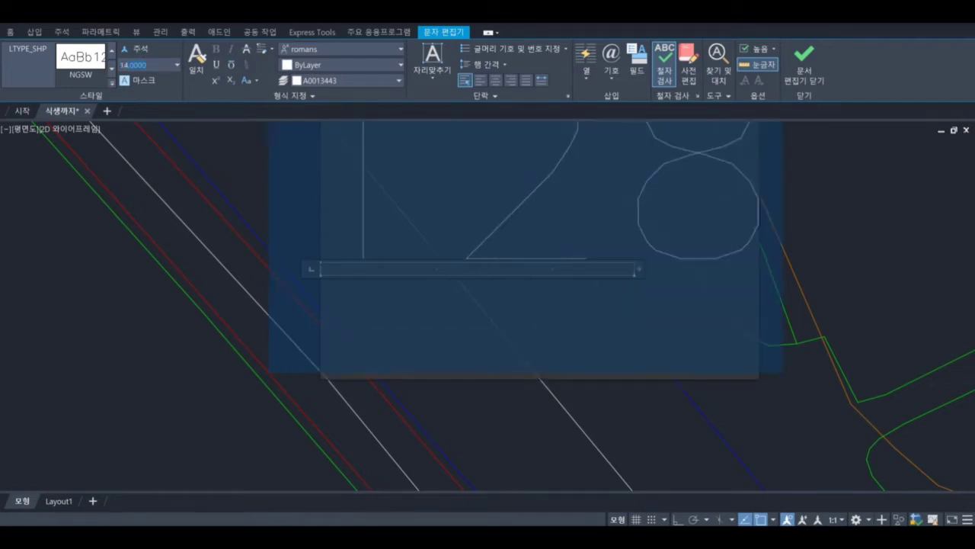
key("BackSpace")
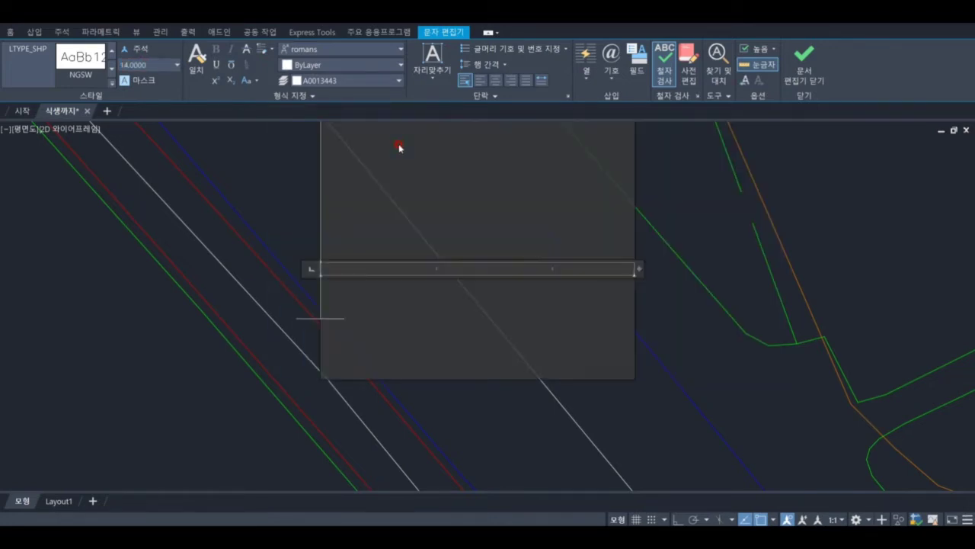
type("SK")
key("BackSpace")
key("BackSpace")
type("내서")
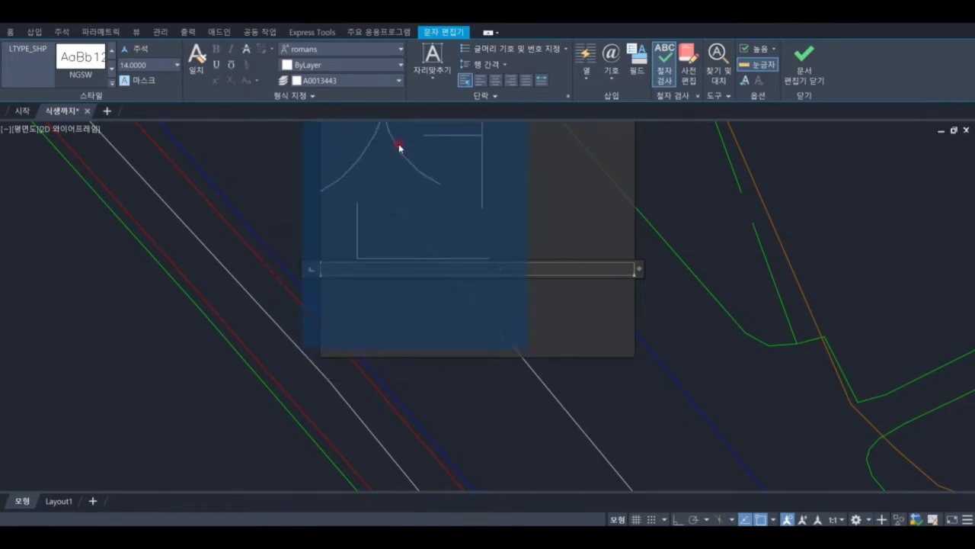
type("ㄴ")
left_click(833, 206)
scroll(515, 370, "down", 3)
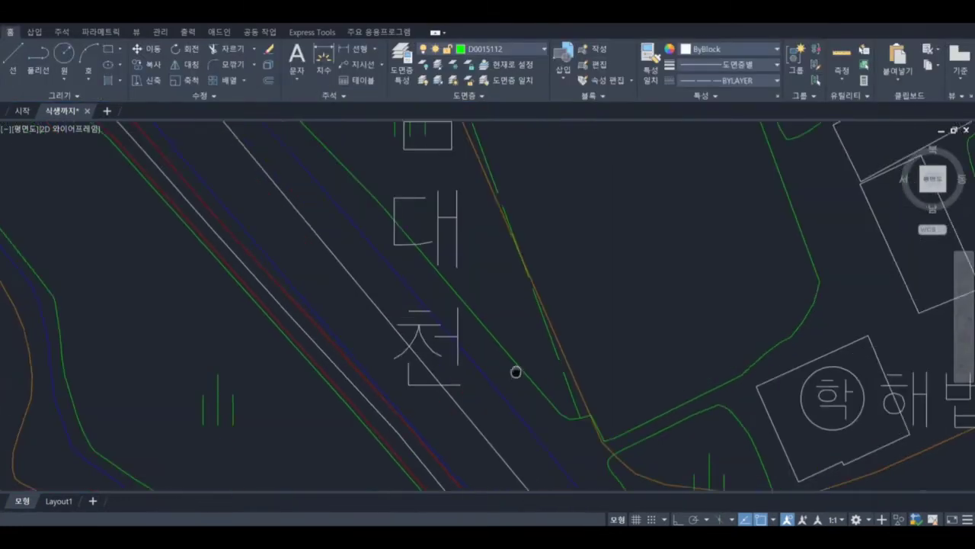
Step: Widen the 남대천 text frame so that the three characters fit on a single line
scroll(416, 350, "up", 2)
left_click(415, 350)
scroll(415, 349, "down", 3)
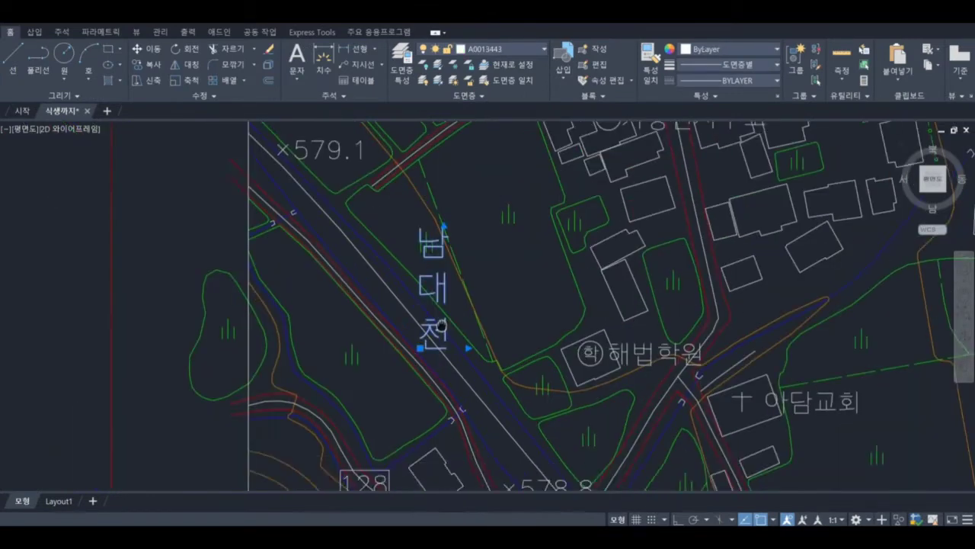
scroll(413, 355, "up", 4)
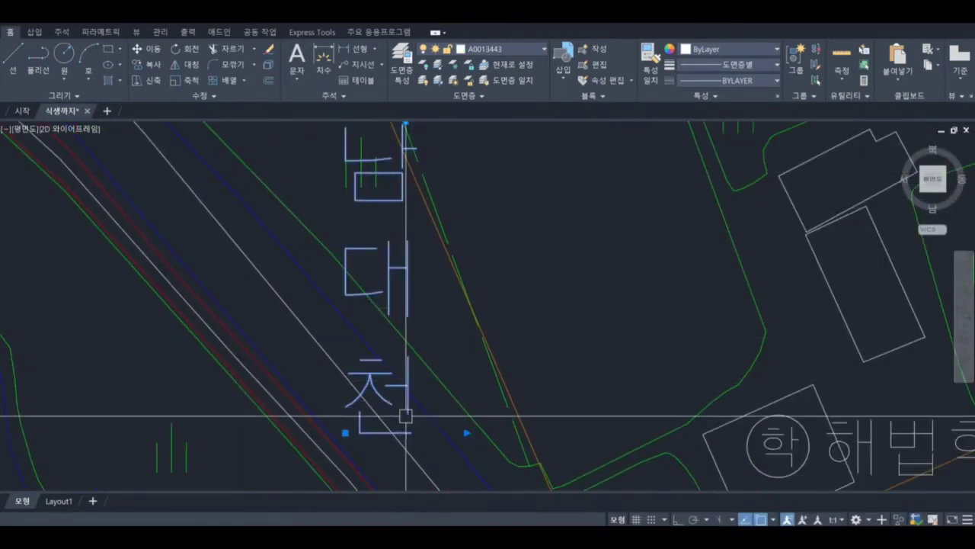
left_click(466, 433)
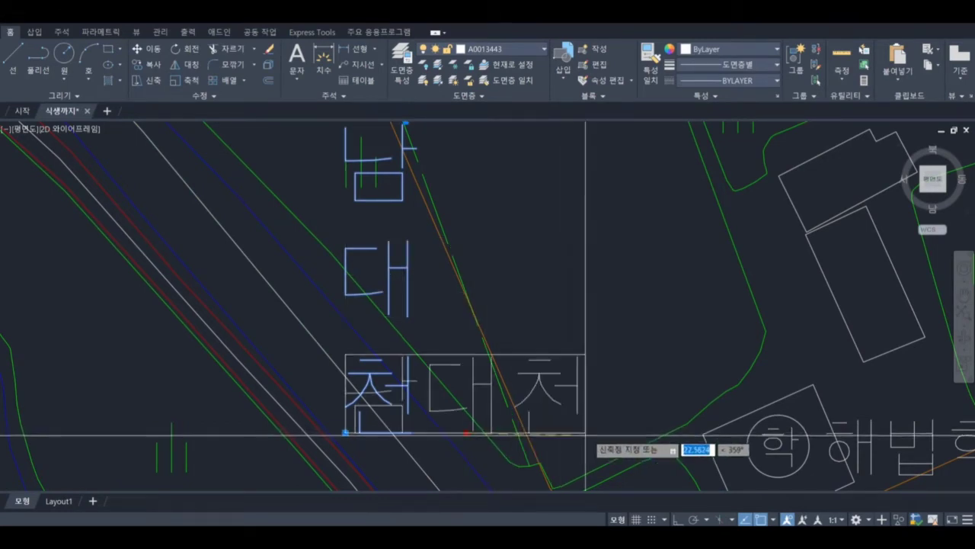
left_click(626, 421)
Step: Move the 남대천 text a little northwest along the river
scroll(562, 337, "down", 5)
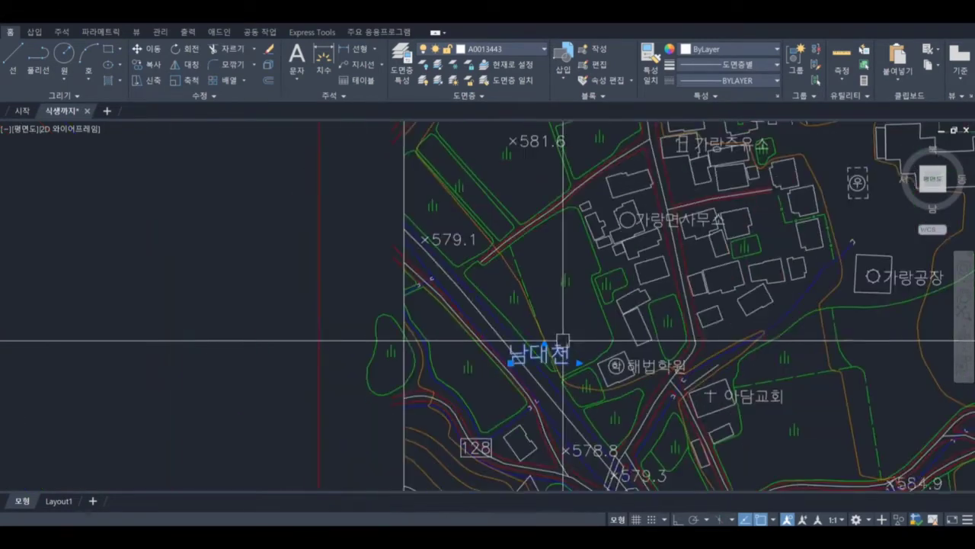
scroll(480, 358, "up", 5)
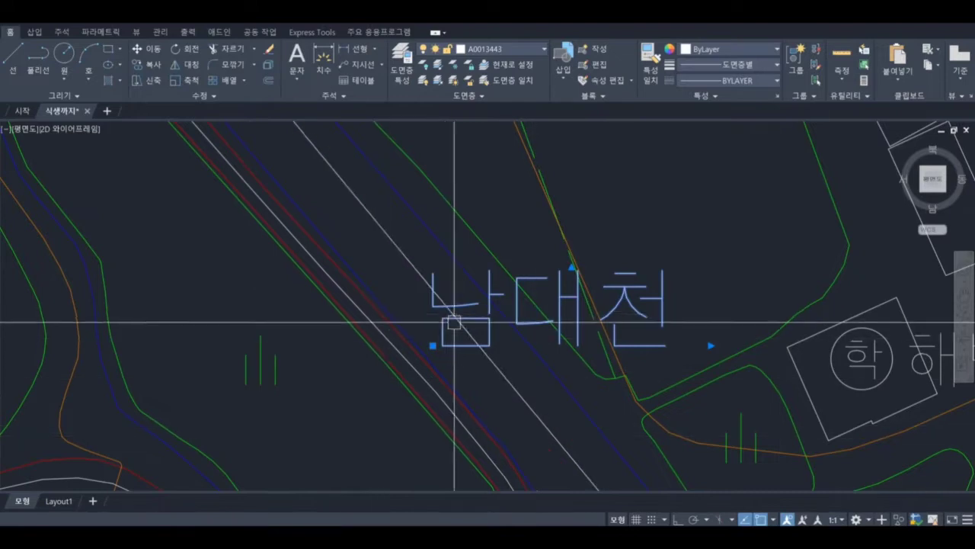
left_click_drag(431, 308, 305, 211)
scroll(360, 351, "up", 4)
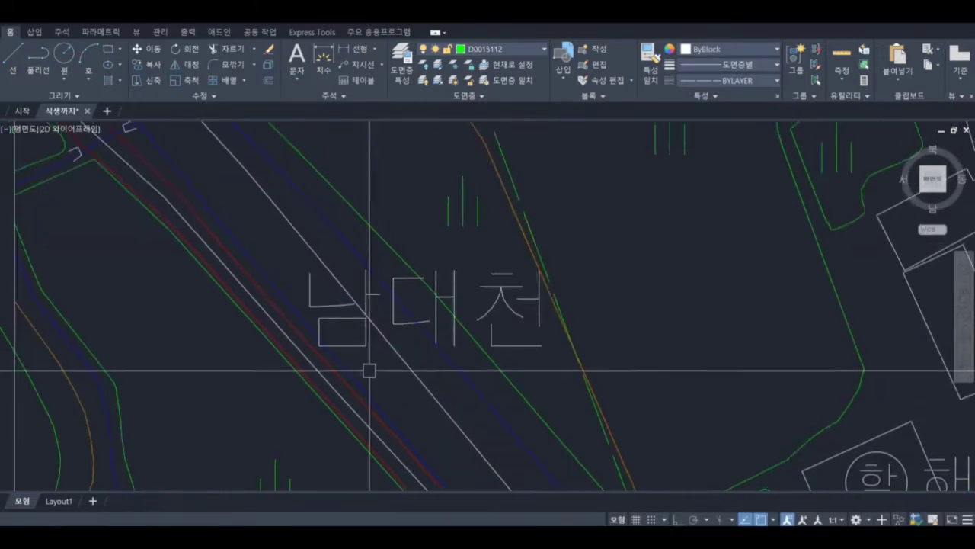
Step: Rotate the 남대천 text about a point on its first character so it runs parallel to the river
left_click_drag(360, 351, 331, 279)
scroll(330, 279, "down", 4)
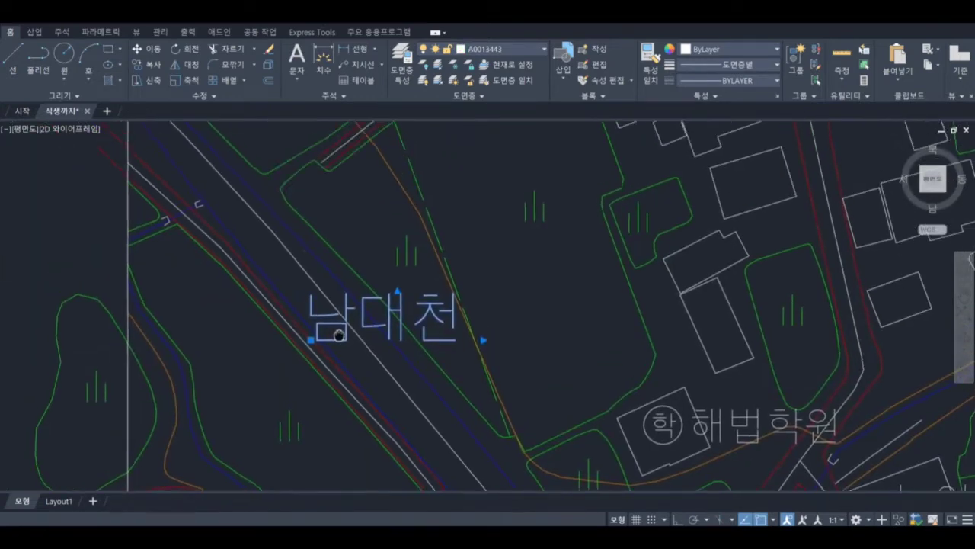
scroll(339, 338, "up", 5)
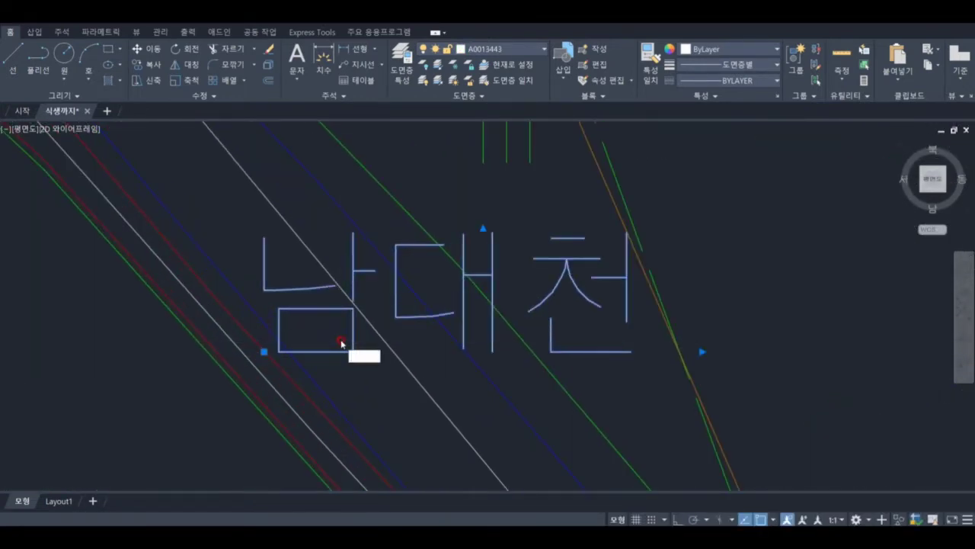
type("ro")
key("space")
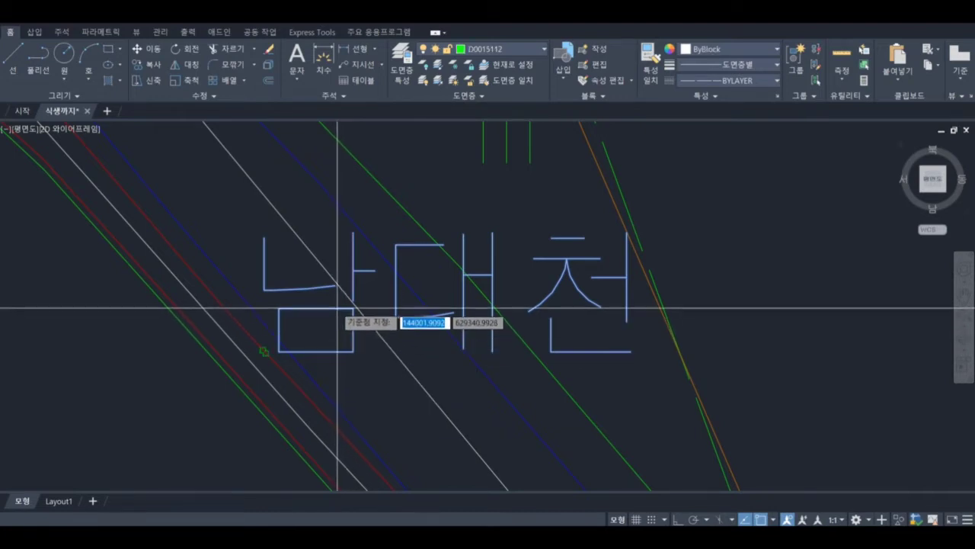
left_click(329, 300)
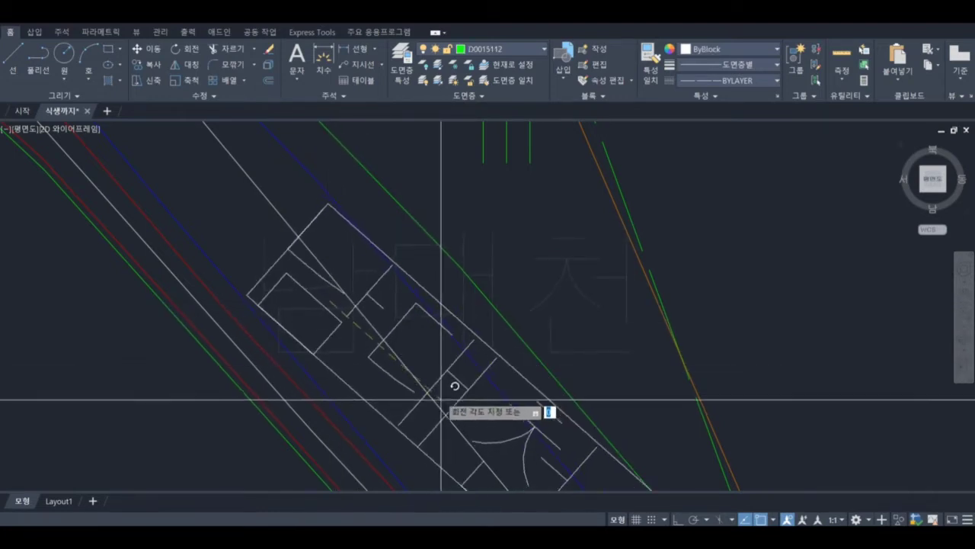
middle_click_drag(453, 413, 280, 194)
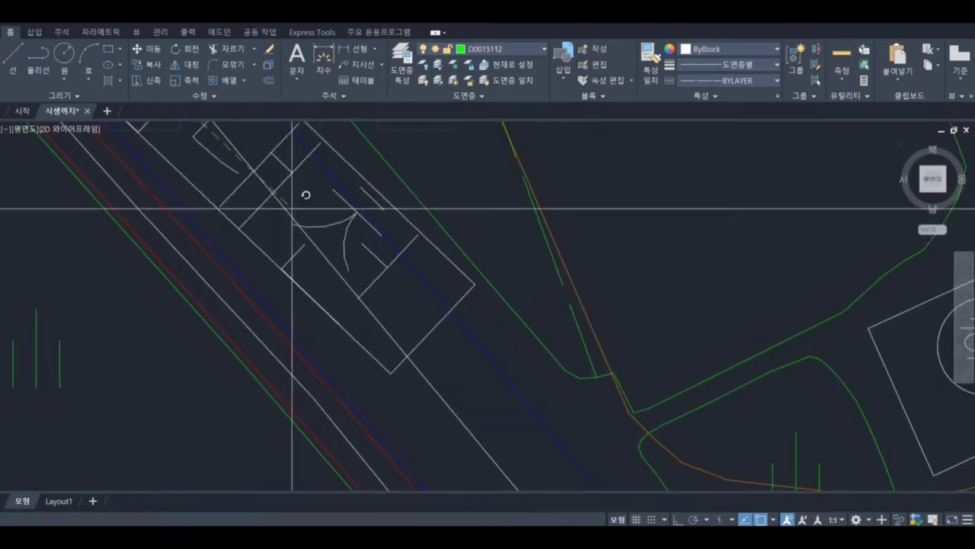
left_click(355, 319)
scroll(353, 316, "down", 6)
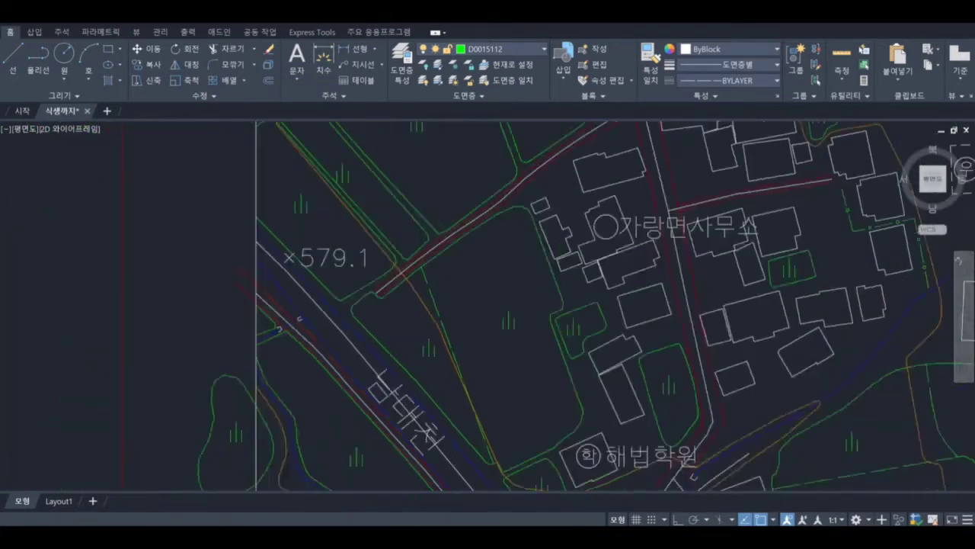
Step: Put the drawing side by side with 지리조사도면 및 기록방법.pdf in Drawboard PDF and compare the 남대천 text with the survey map
scroll(360, 384, "up", 6)
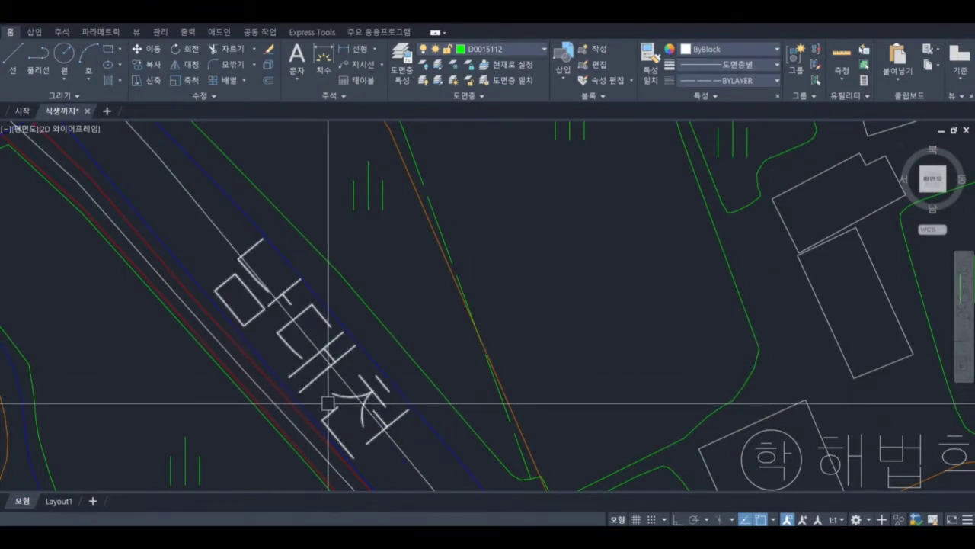
key("super+Right")
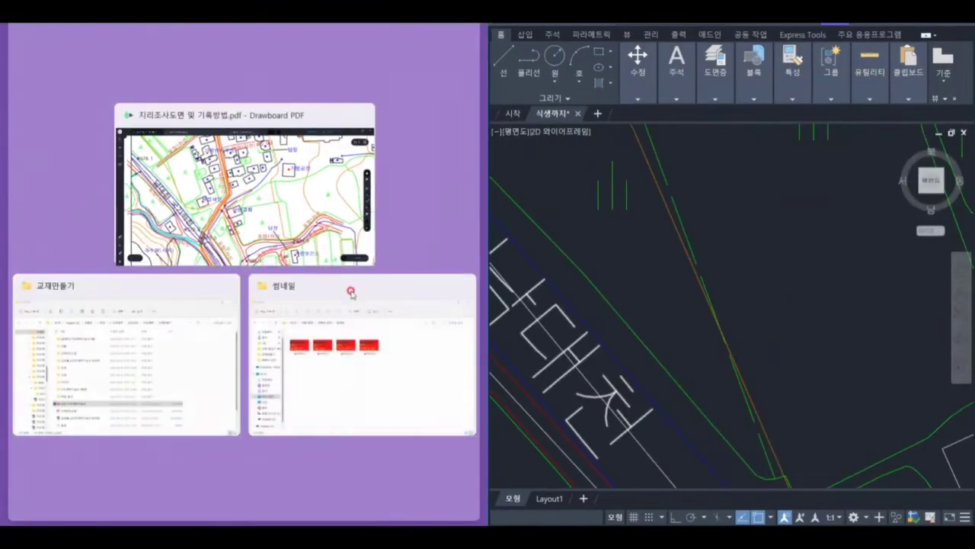
left_click(249, 203)
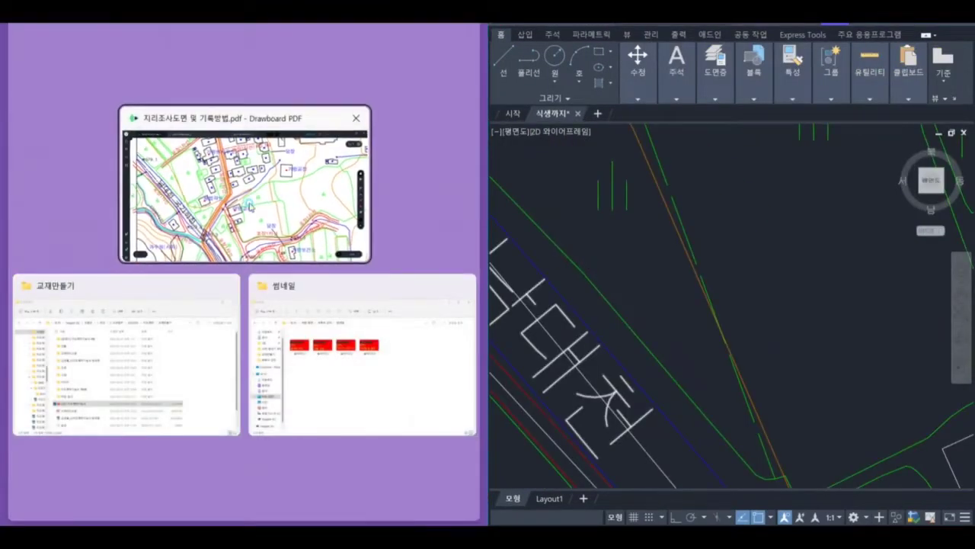
scroll(633, 281, "down", 3)
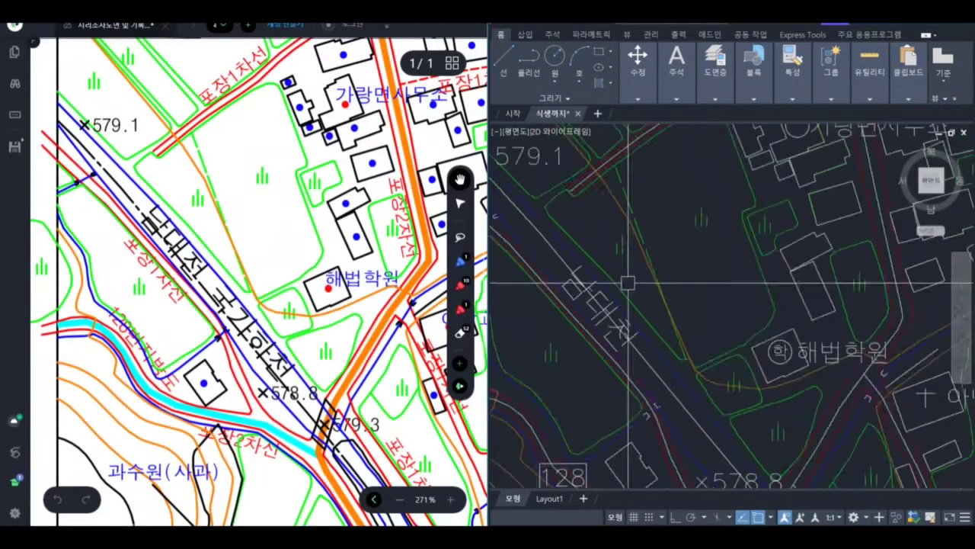
scroll(627, 279, "up", 3)
middle_click_drag(648, 262, 683, 265)
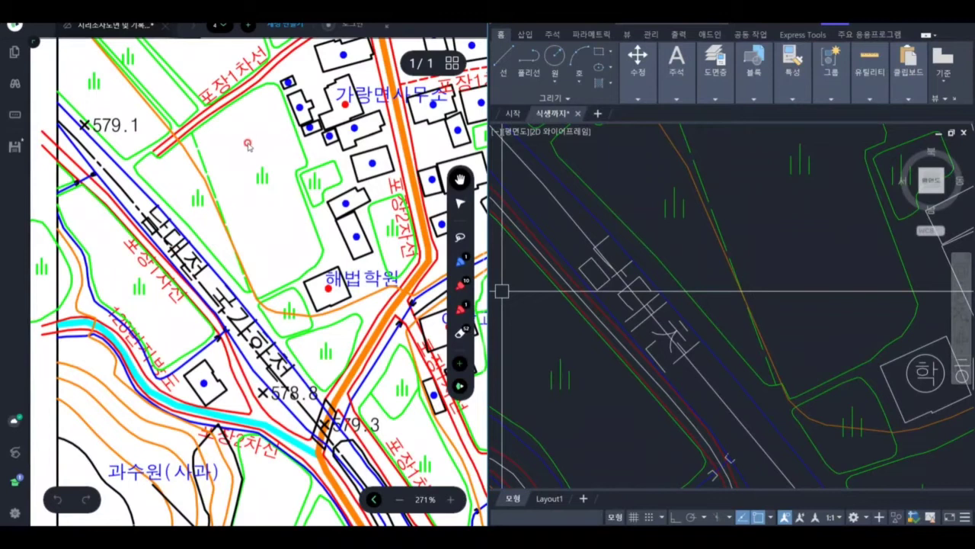
Step: Switch to 2022 지도제작기능사.pdf and read the 하천 편집 2) task about the flow direction symbol on page 51
left_click(218, 25)
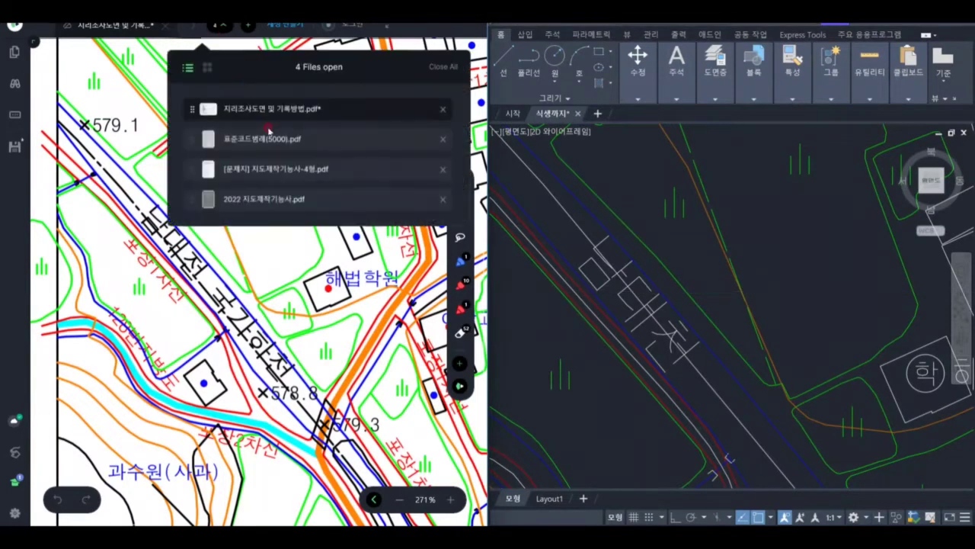
left_click(284, 203)
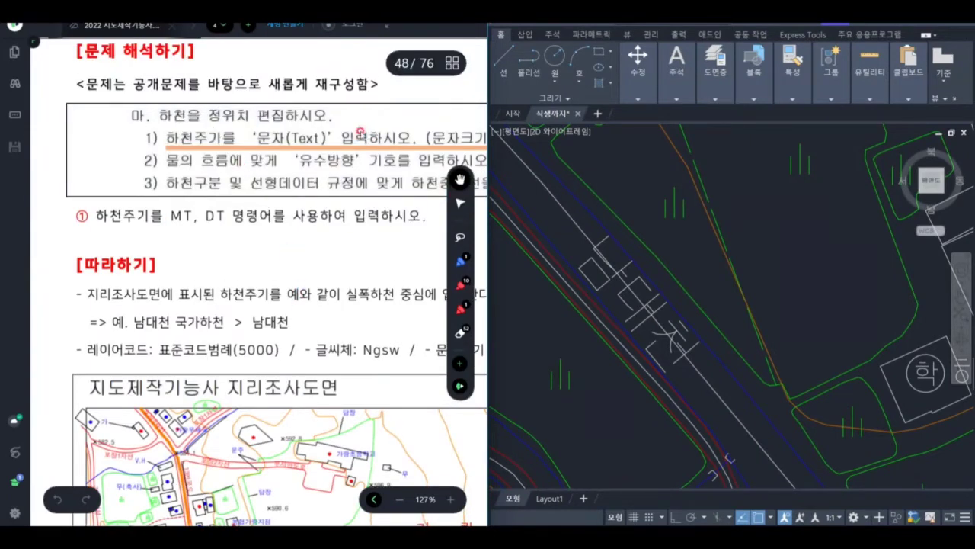
scroll(297, 191, "down", 10)
scroll(297, 225, "down", 15)
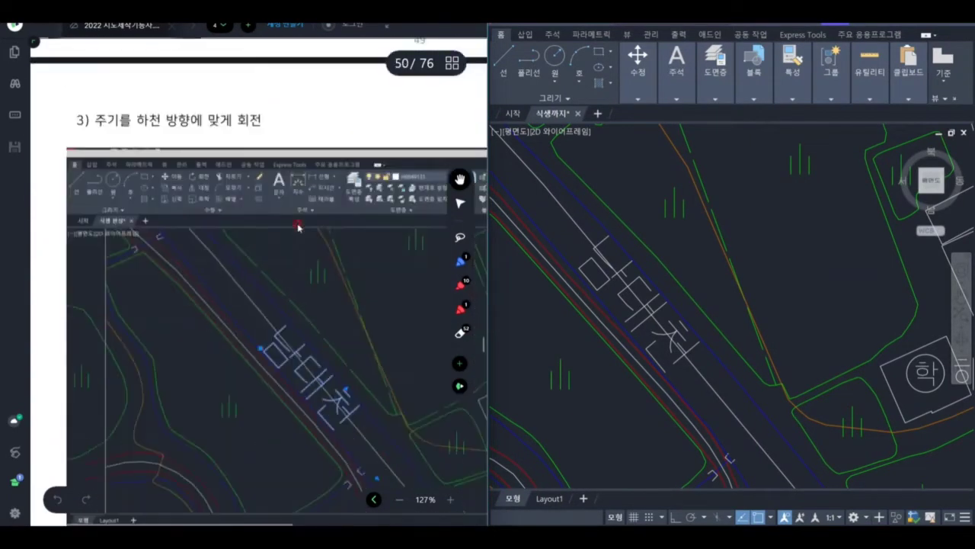
scroll(300, 227, "up", 5)
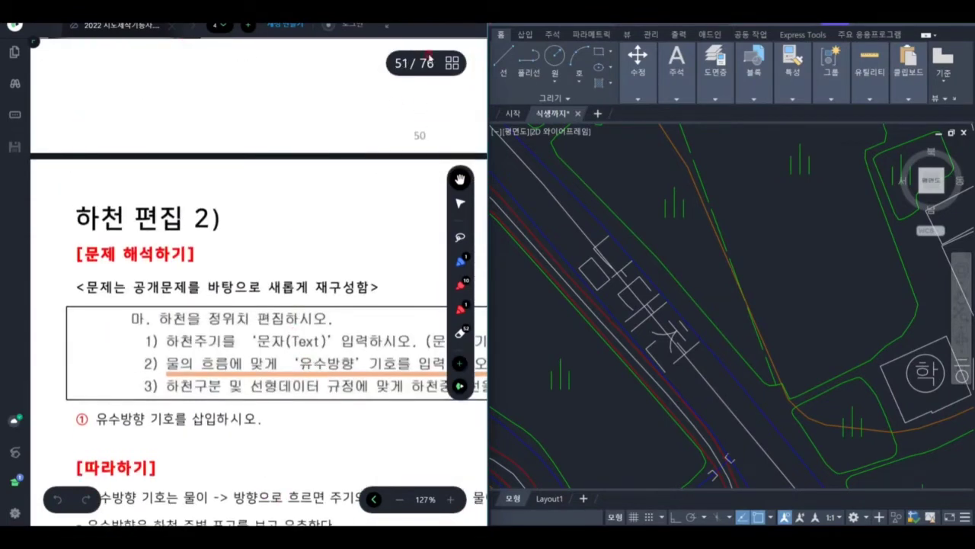
scroll(320, 335, "right", 5)
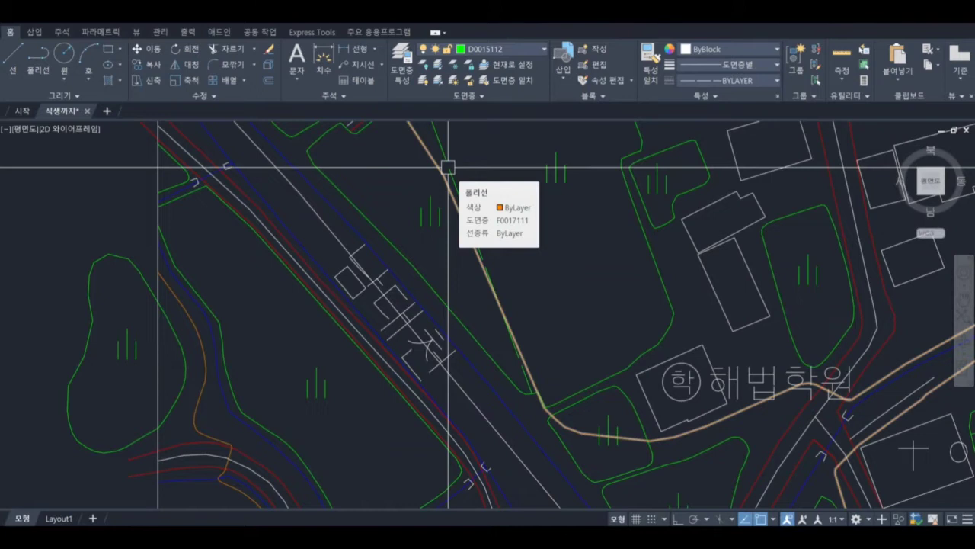
Step: Examine the spot heights along the river in the drawing, from 579.1 near the map edge down to 575.3, to judge the flow direction
scroll(420, 198, "down", 6)
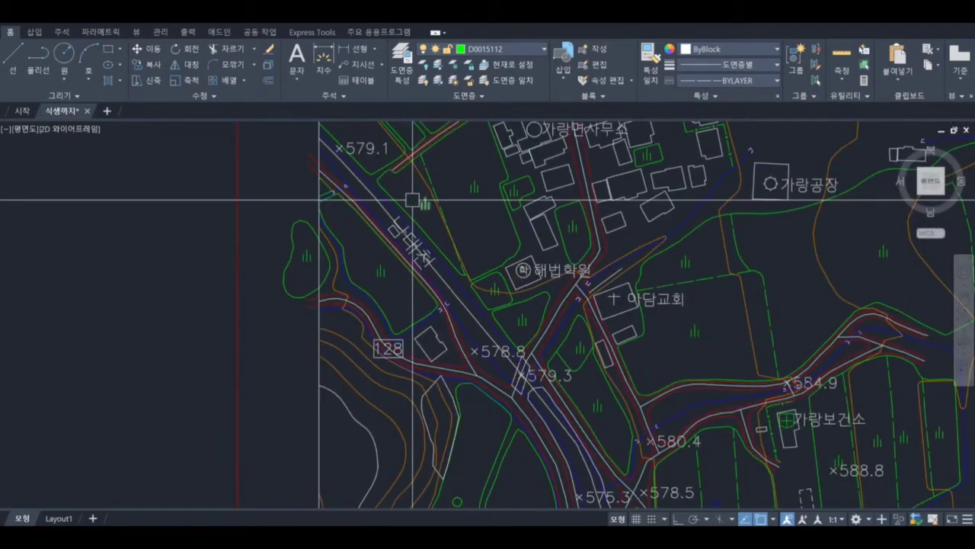
scroll(414, 196, "up", 3)
middle_click_drag(413, 196, 431, 240)
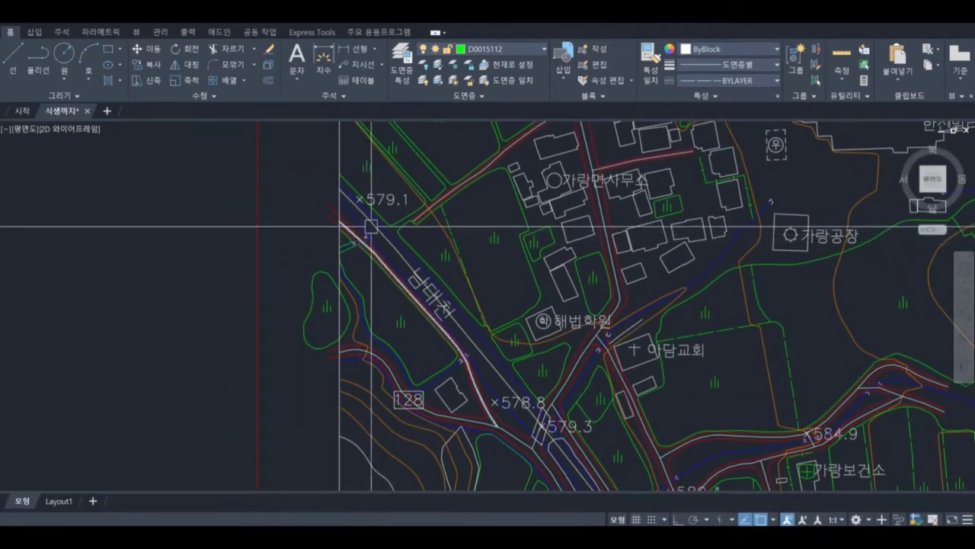
scroll(373, 201, "up", 6)
scroll(379, 179, "down", 2)
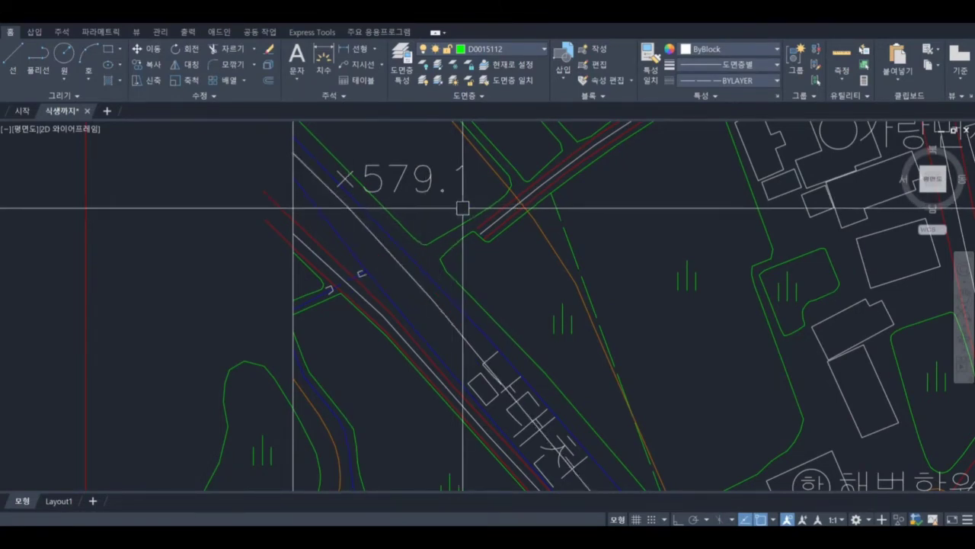
scroll(501, 221, "down", 5)
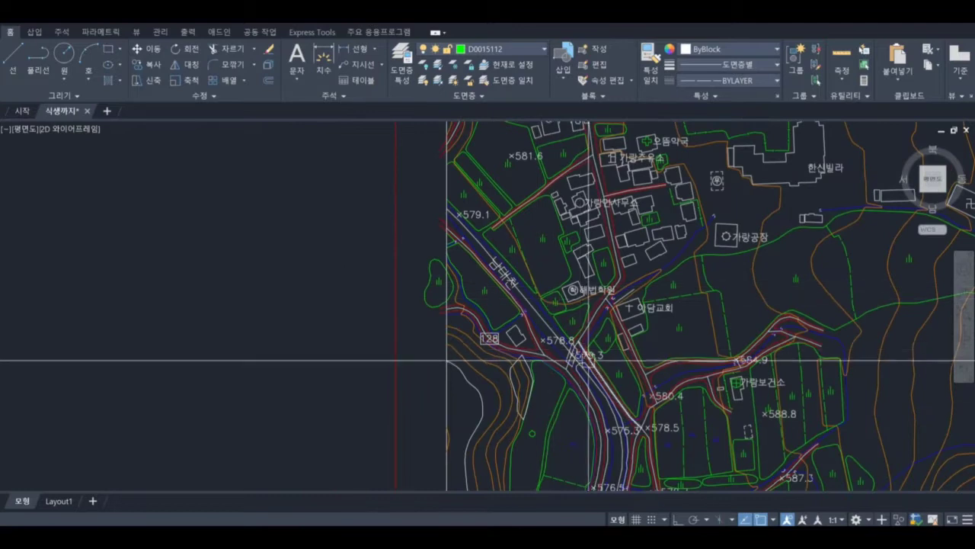
scroll(592, 358, "up", 4)
scroll(575, 457, "up", 3)
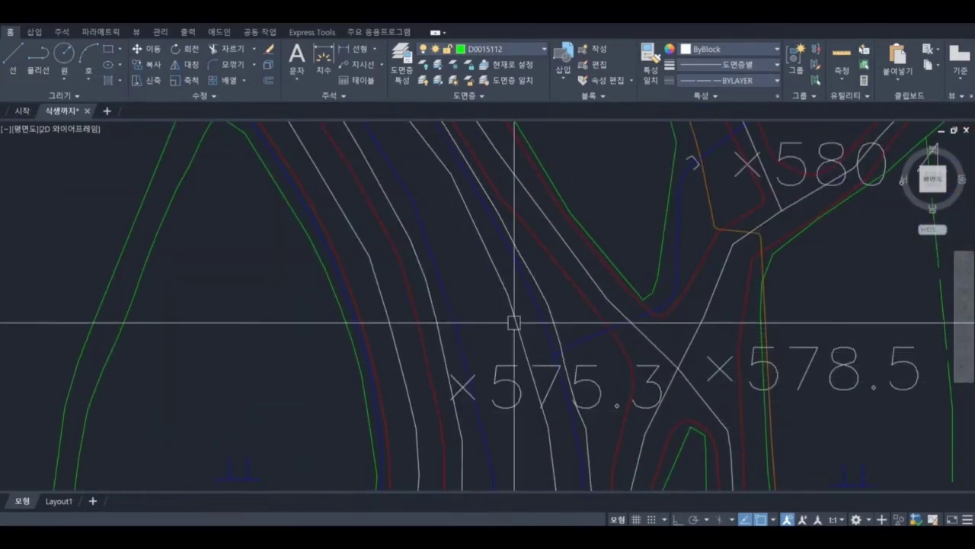
Step: Select the 579.3 spot height and examine where its cross mark lies relative to the bridge and the river
scroll(494, 388, "down", 6)
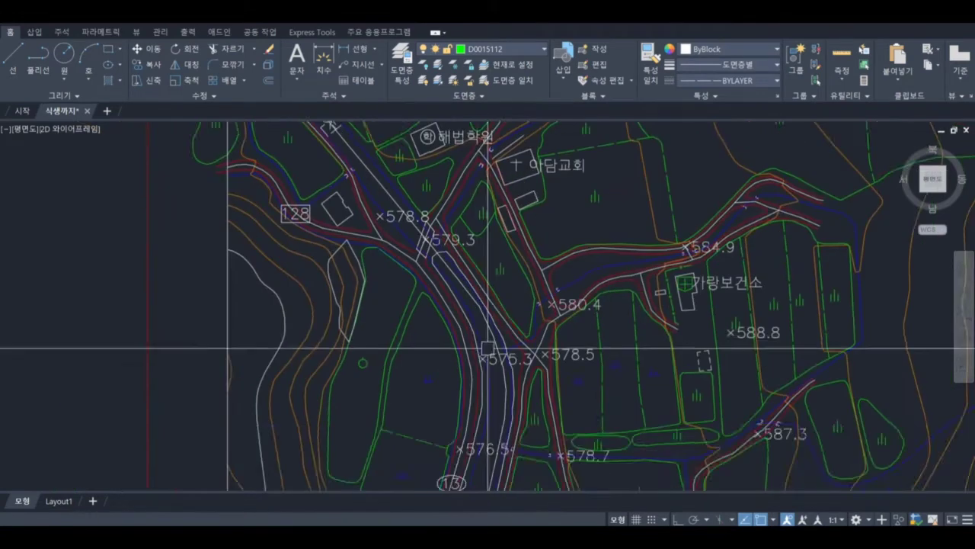
middle_click_drag(468, 348, 500, 398)
scroll(427, 262, "up", 9)
scroll(534, 267, "down", 5)
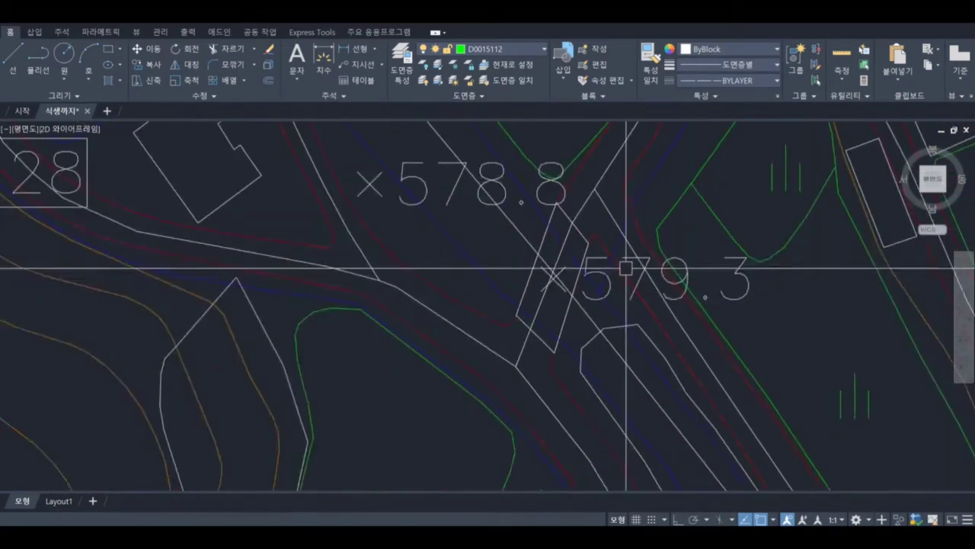
scroll(579, 327, "up", 4)
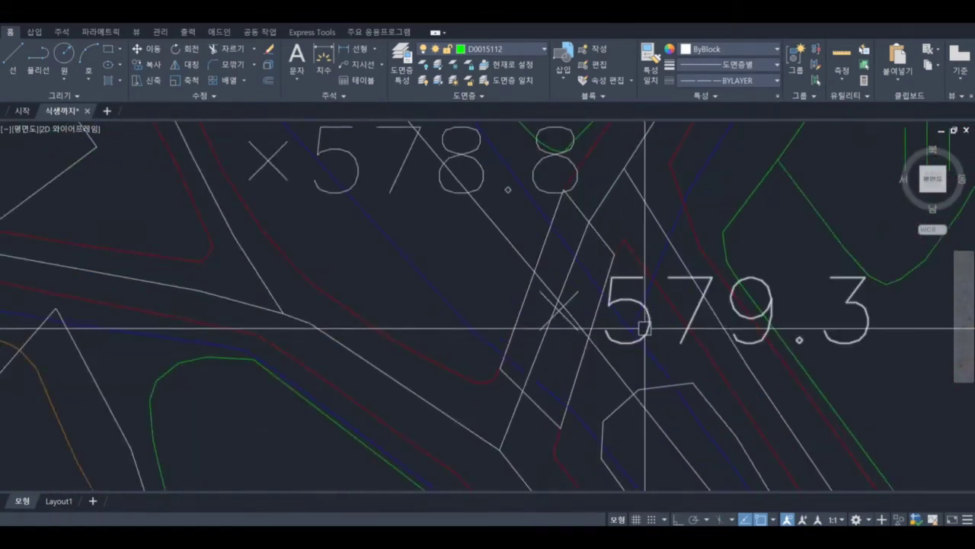
left_click(640, 326)
middle_click_drag(562, 305, 459, 313)
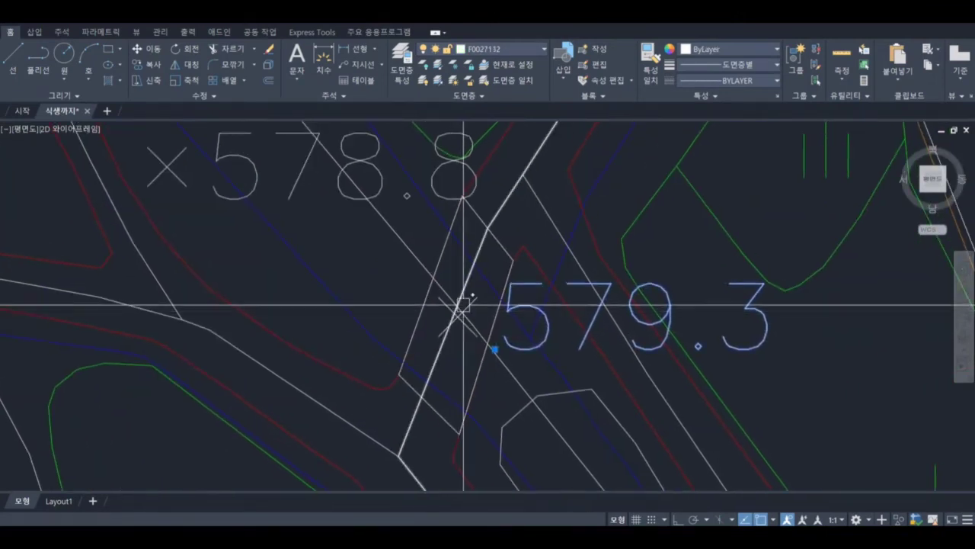
scroll(464, 301, "up", 4)
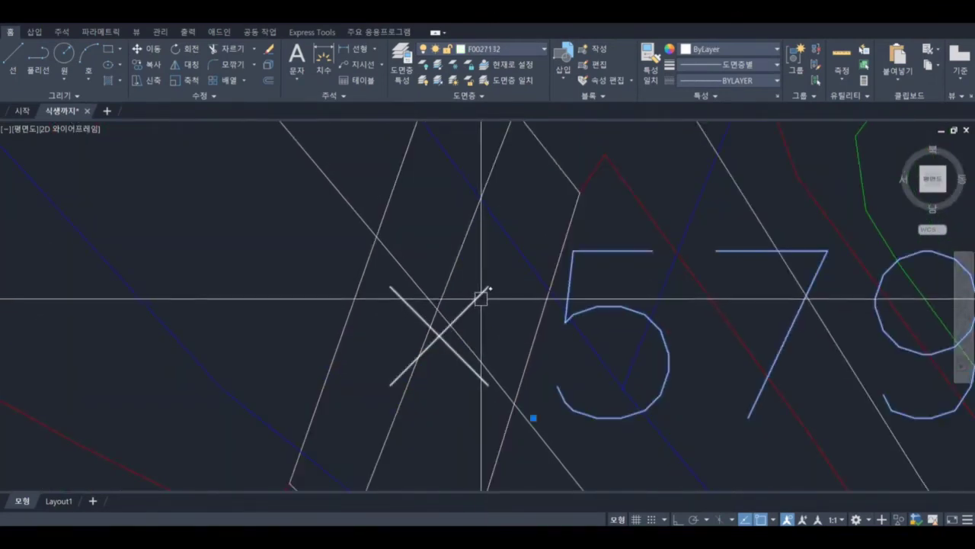
scroll(480, 301, "down", 6)
mouse_move(479, 301)
middle_mouse_down()
mouse_move(491, 327)
mouse_move(480, 364)
middle_mouse_up()
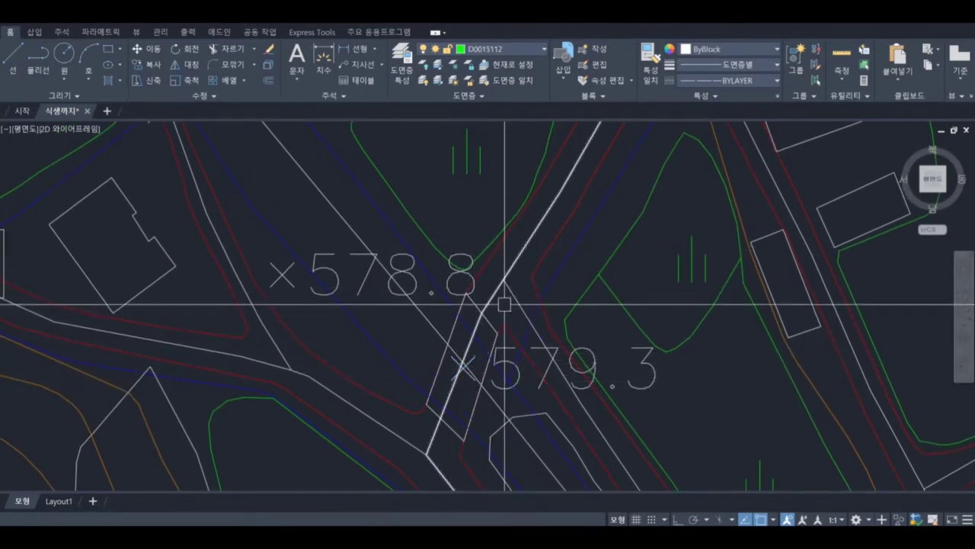
Step: Examine the river around the 남대천 text to judge on which side of the name the flow direction symbol belongs
scroll(505, 300, "down", 4)
middle_click_drag(457, 251, 576, 363)
scroll(467, 294, "up", 3)
mouse_move(467, 293)
middle_mouse_down()
mouse_move(496, 344)
mouse_move(510, 324)
middle_mouse_up()
scroll(409, 359, "down", 4)
scroll(505, 370, "up", 5)
scroll(509, 324, "down", 4)
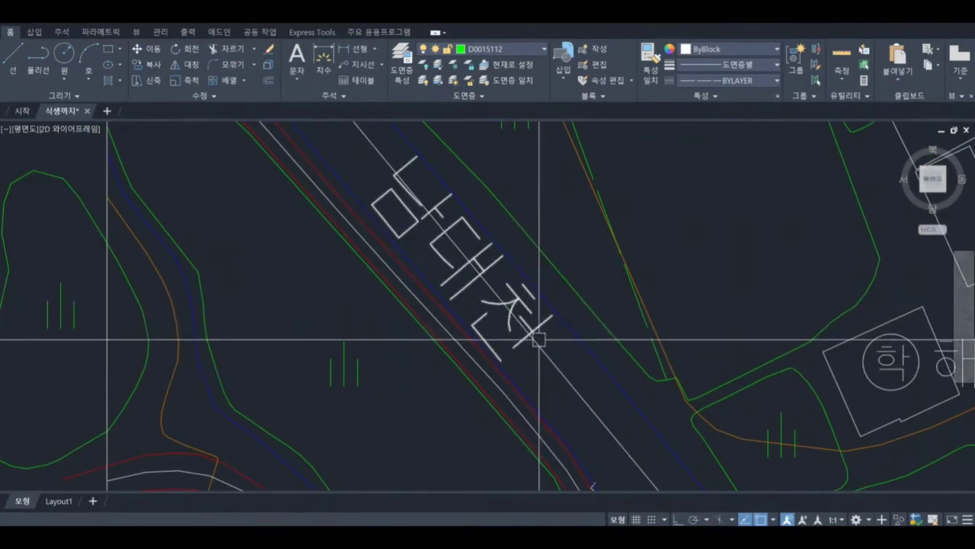
scroll(495, 331, "down", 2)
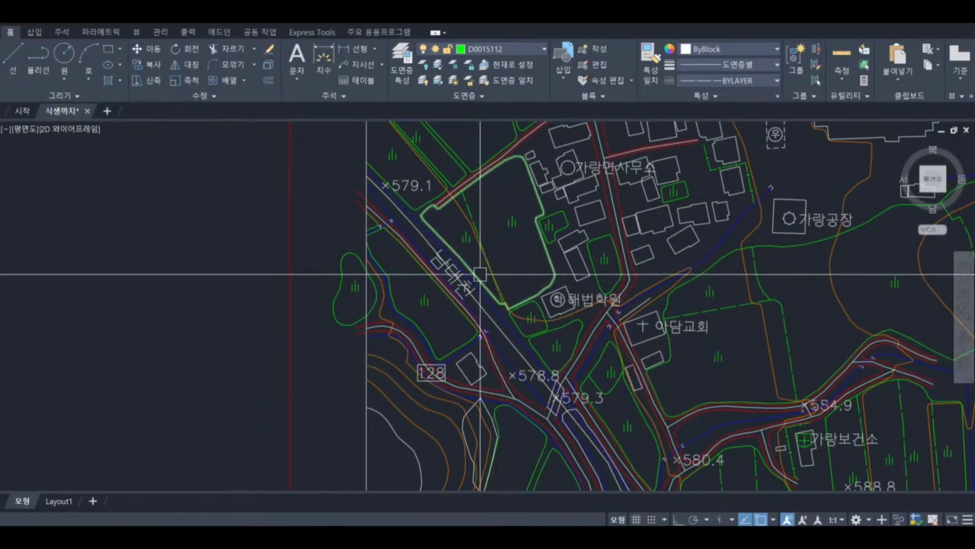
scroll(435, 283, "up", 5)
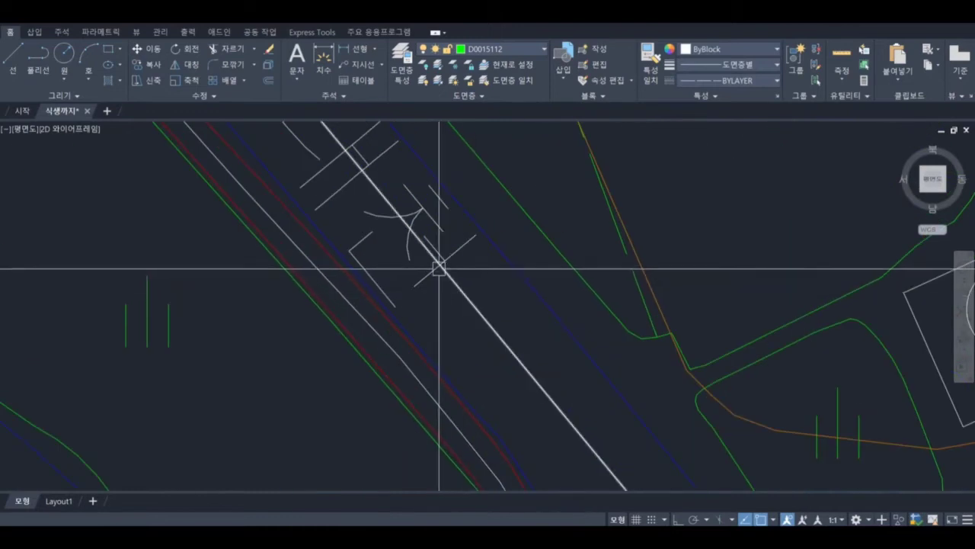
Step: Select the 남대천 text in the drawing and look up the river annotation (하천) layer code in 표준코드범례(5000).pdf
scroll(422, 281, "down", 5)
middle_click_drag(503, 321, 533, 414)
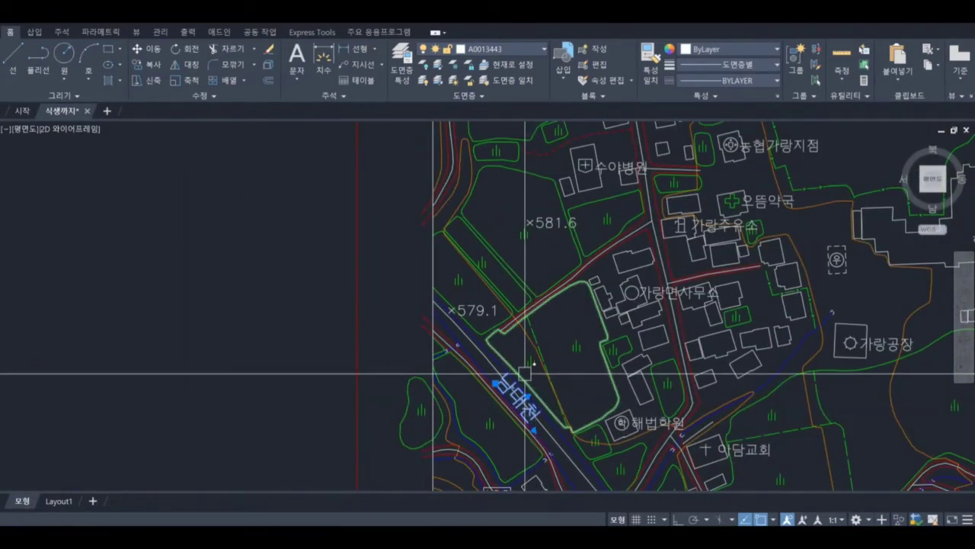
mouse_move(525, 373)
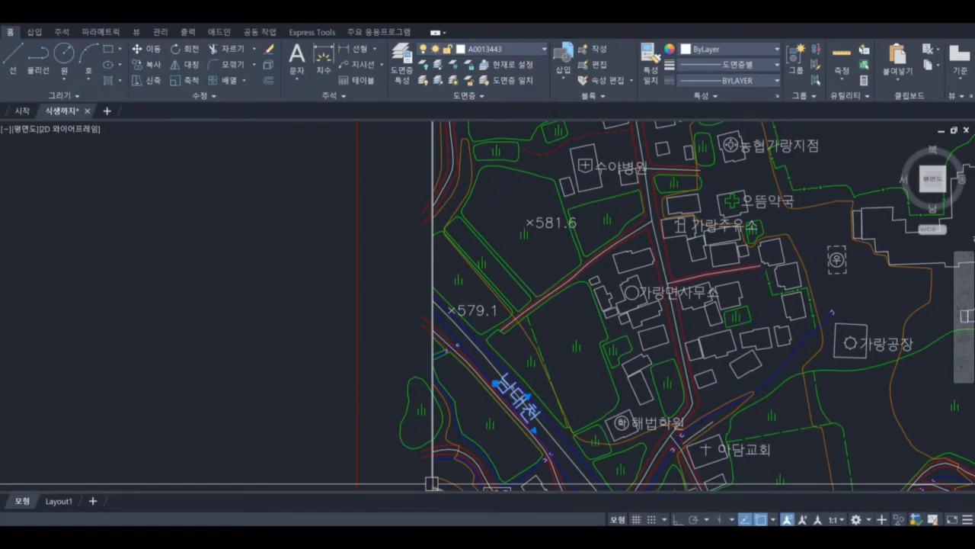
key("alt+Tab")
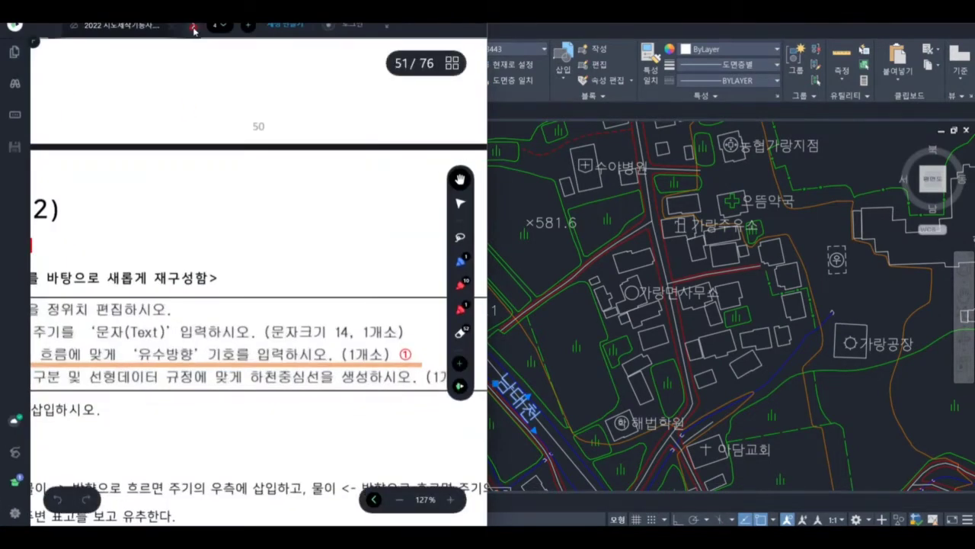
left_click(221, 28)
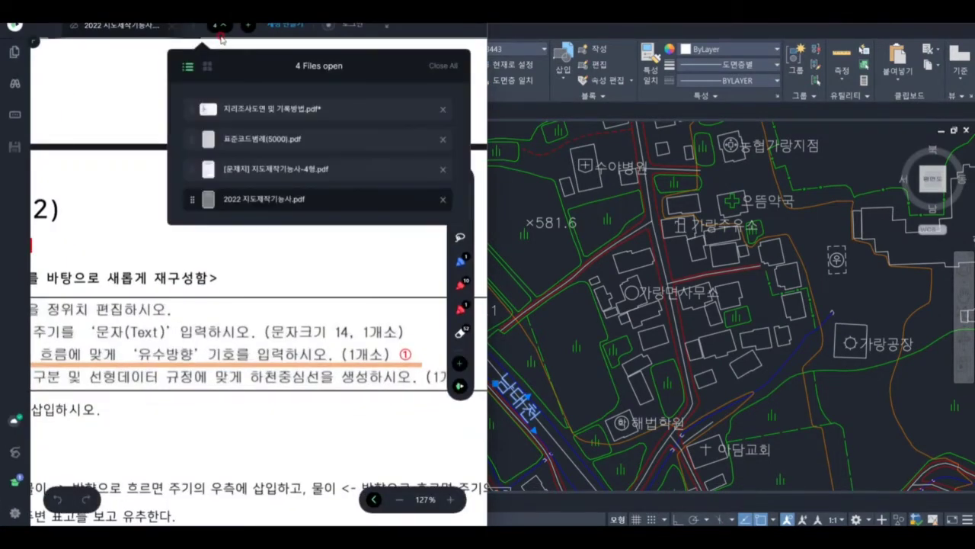
left_click(281, 137)
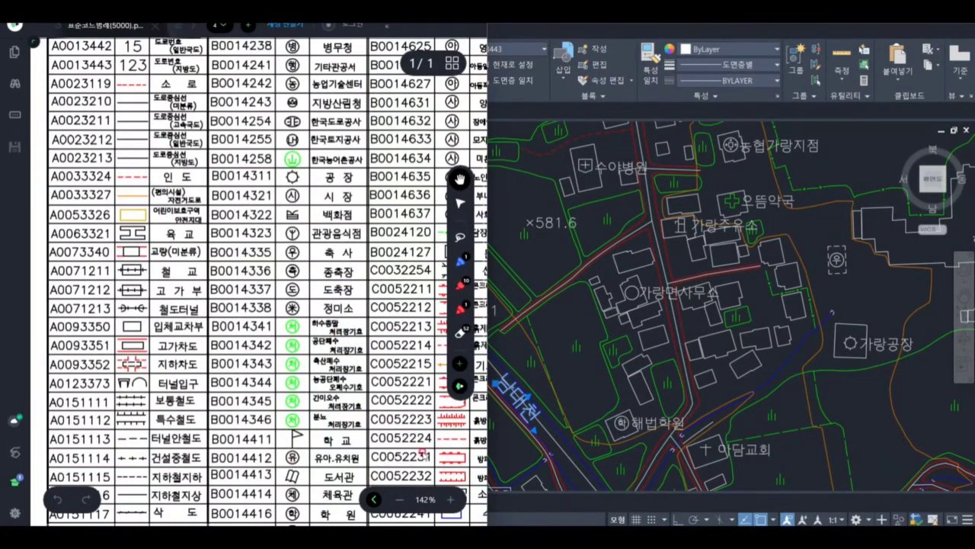
scroll(422, 456, "down", 10)
scroll(422, 456, "right", 5)
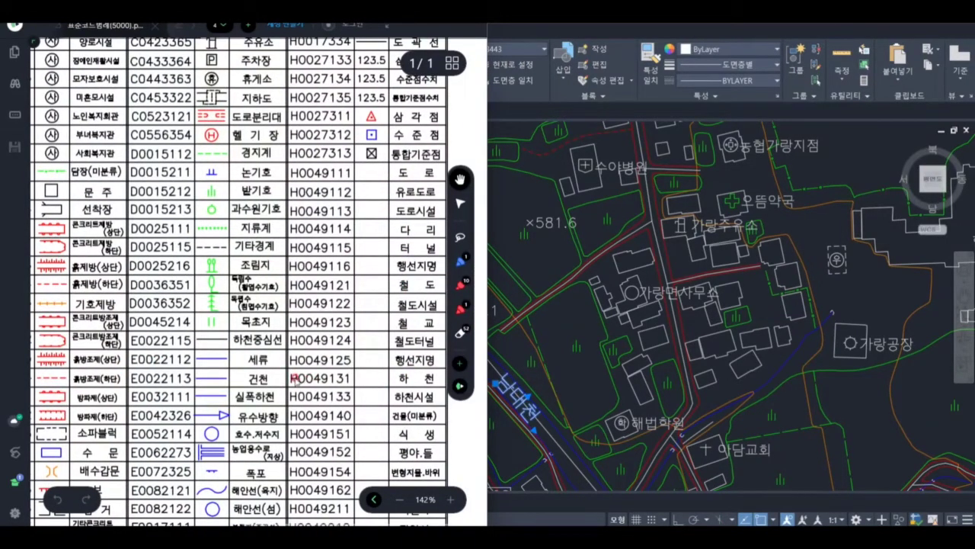
Step: Return to the drawing and assign the selected 남대천 text to layer H0049131
left_click(560, 333)
left_click(525, 63)
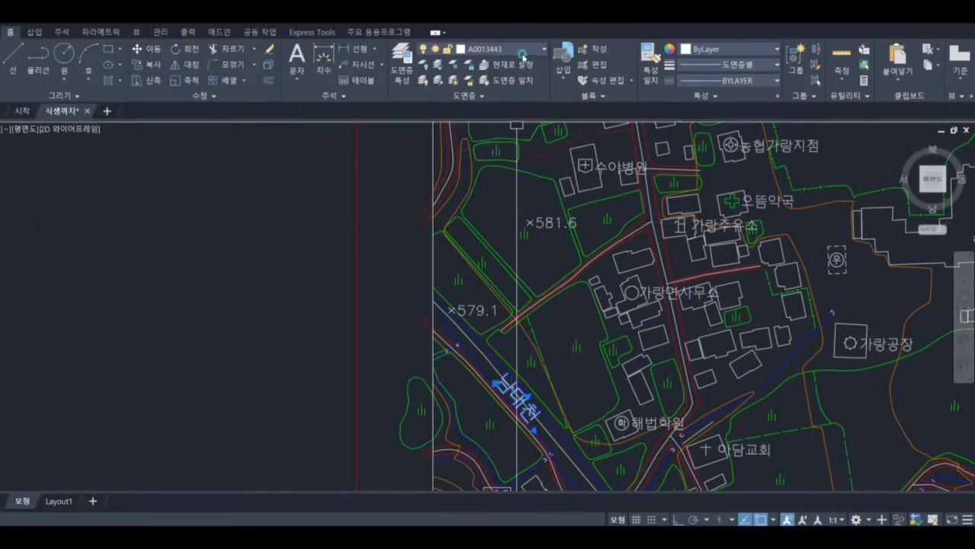
left_click(534, 50)
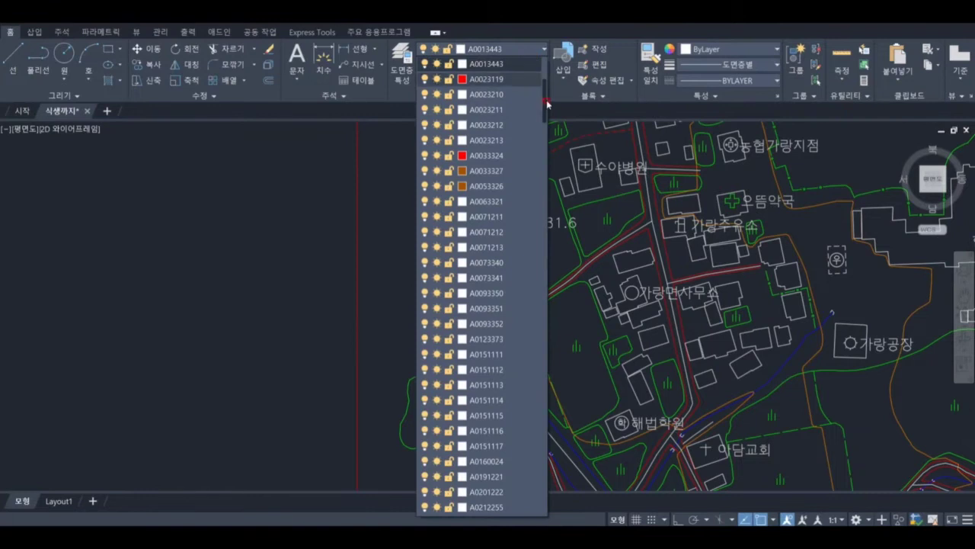
left_click_drag(546, 103, 550, 346)
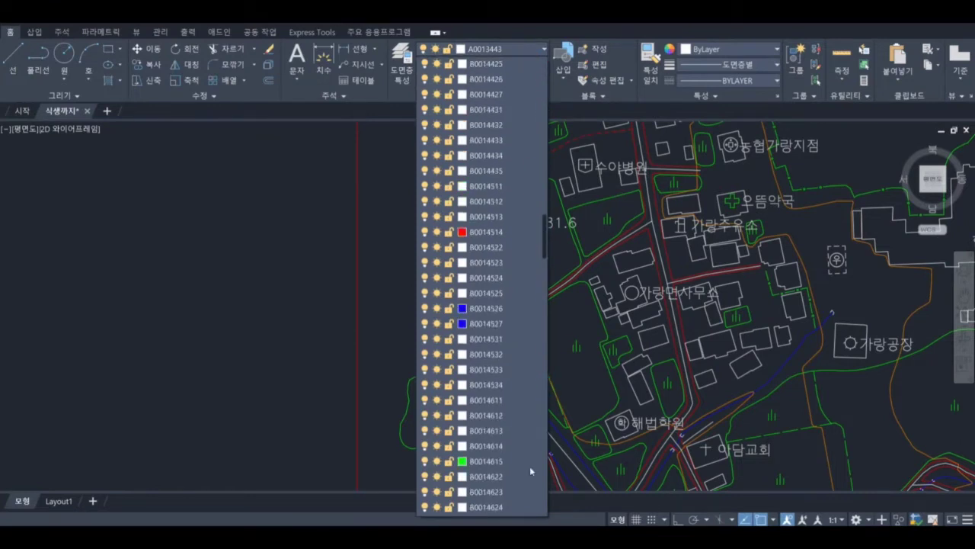
scroll(531, 471, "down", 15)
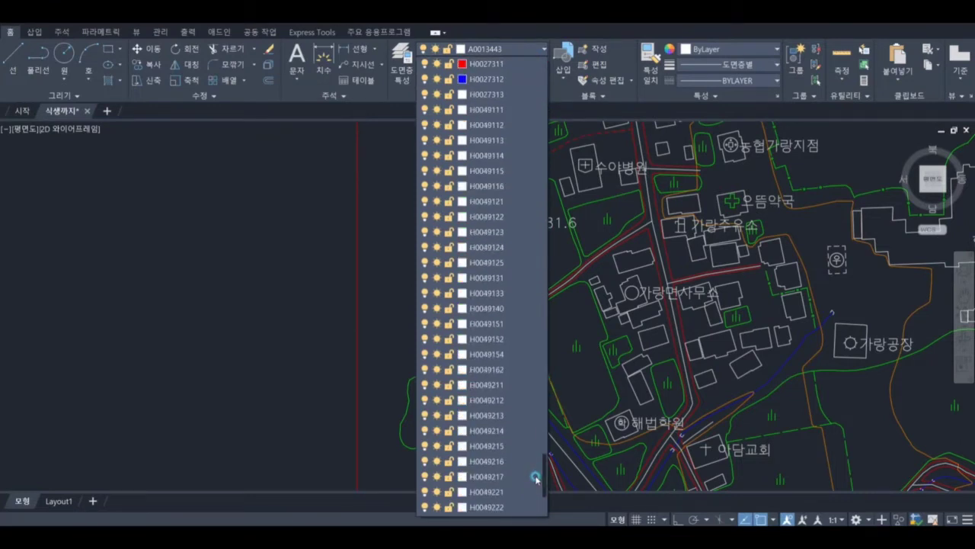
left_click(482, 279)
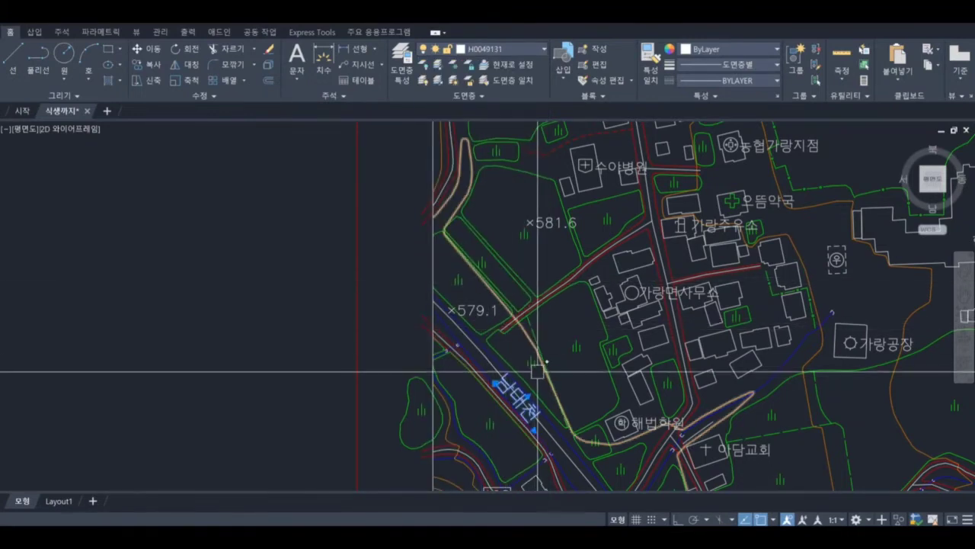
Step: Deselect the 남대천 text and look up the flow direction (유수방향) code in 표준코드범례(5000).pdf
scroll(536, 413, "up", 2)
scroll(537, 414, "up", 2)
key("Escape")
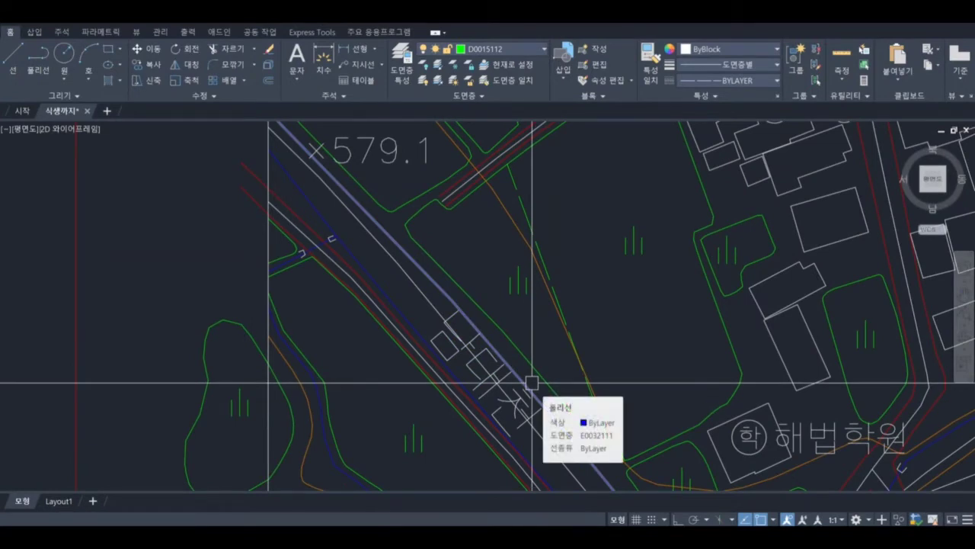
mouse_move(714, 538)
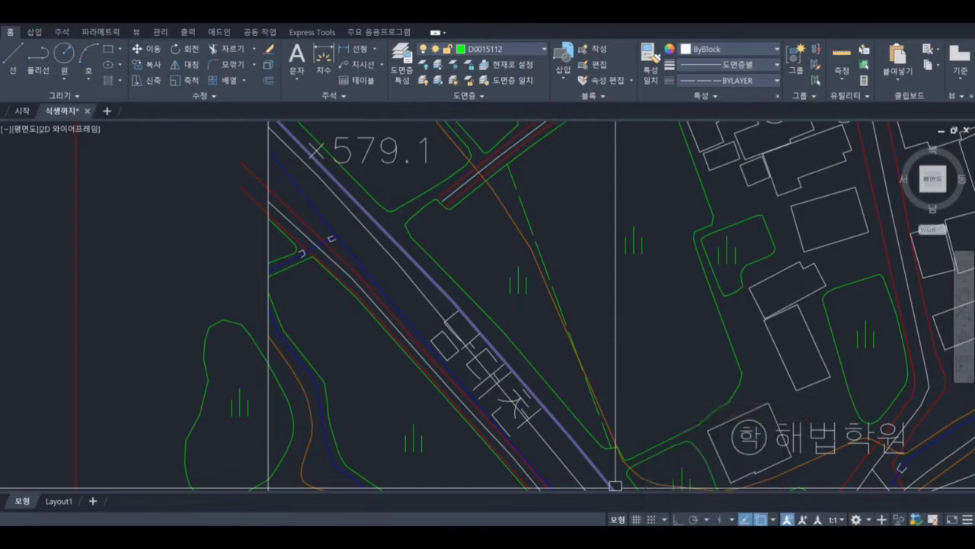
left_click(524, 538)
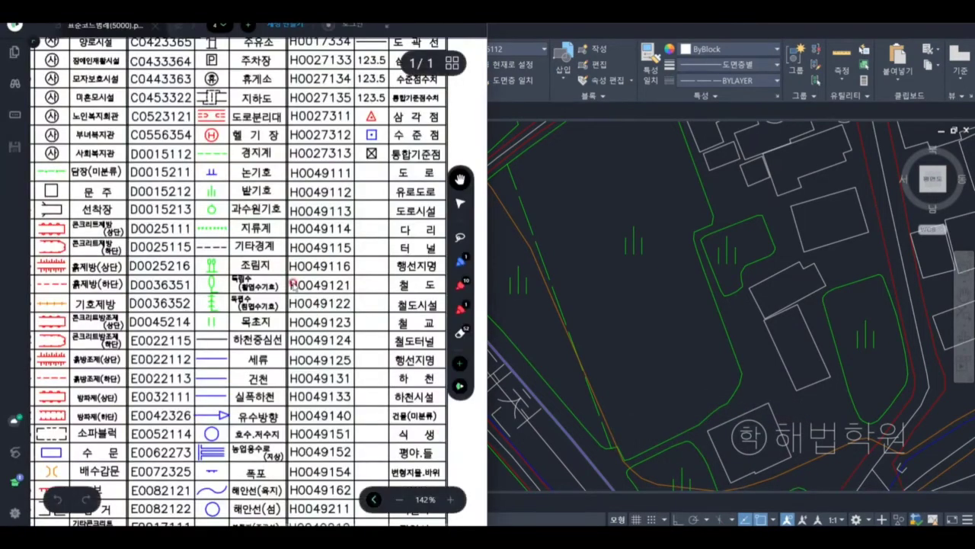
scroll(219, 372, "down", 3)
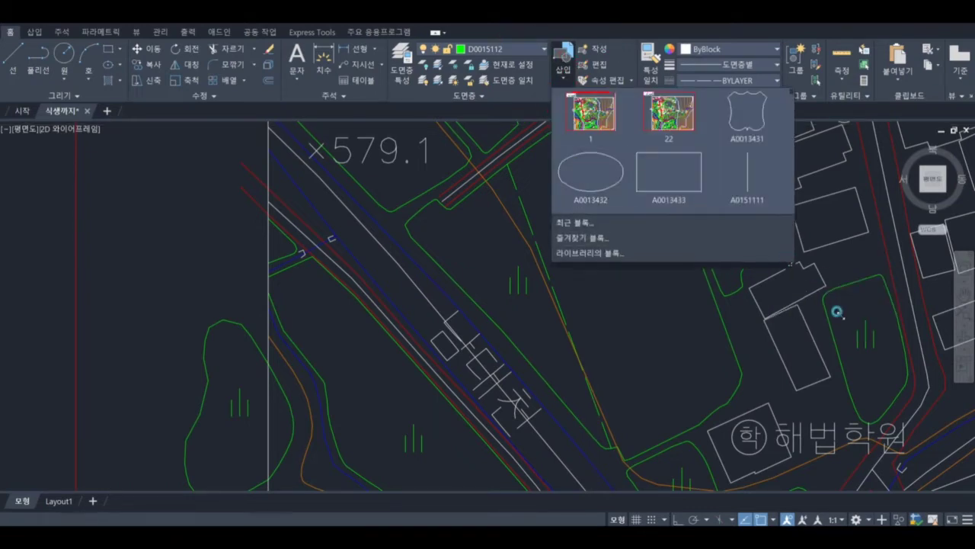
Step: Insert the flow direction block E0042326 on the river centreline just past the southeast end of the 남대천 name
scroll(788, 288, "down", 5)
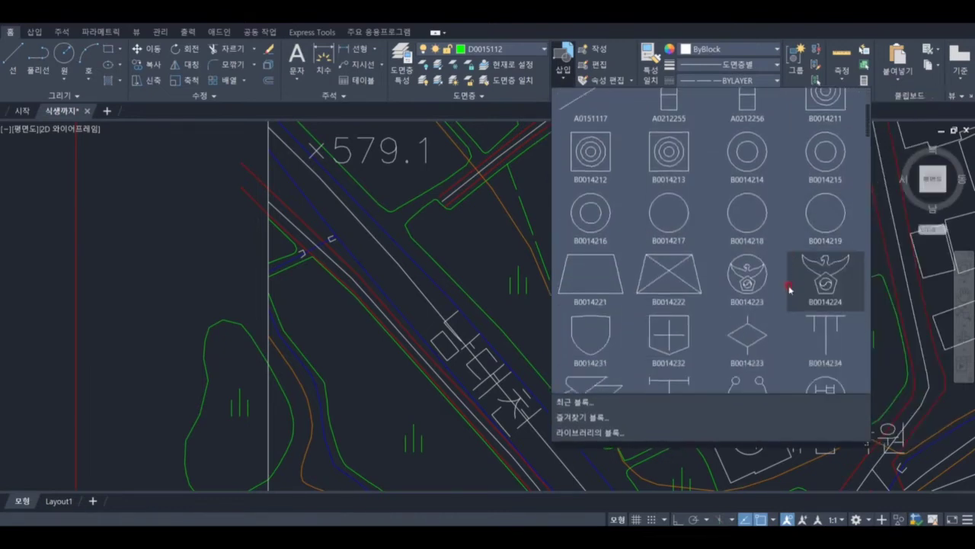
scroll(788, 289, "down", 4)
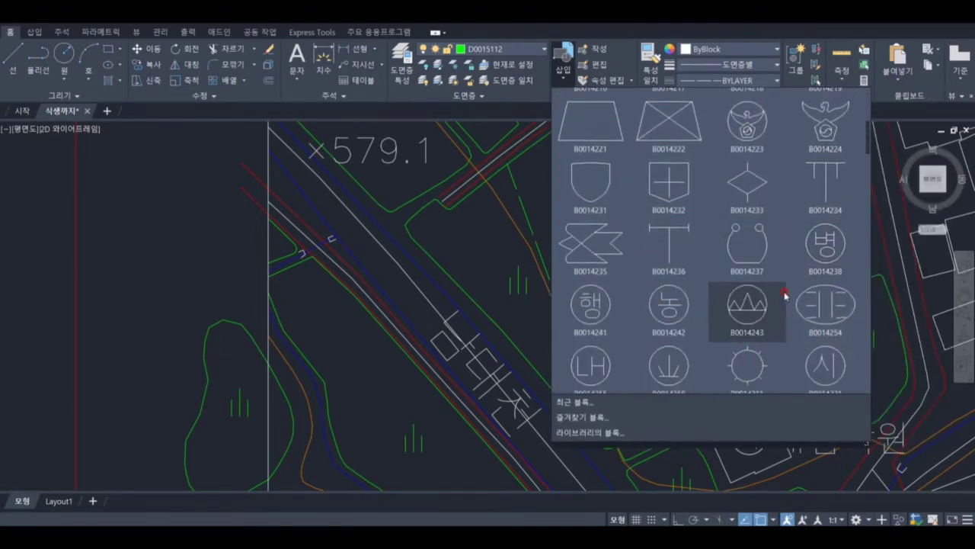
scroll(785, 293, "down", 5)
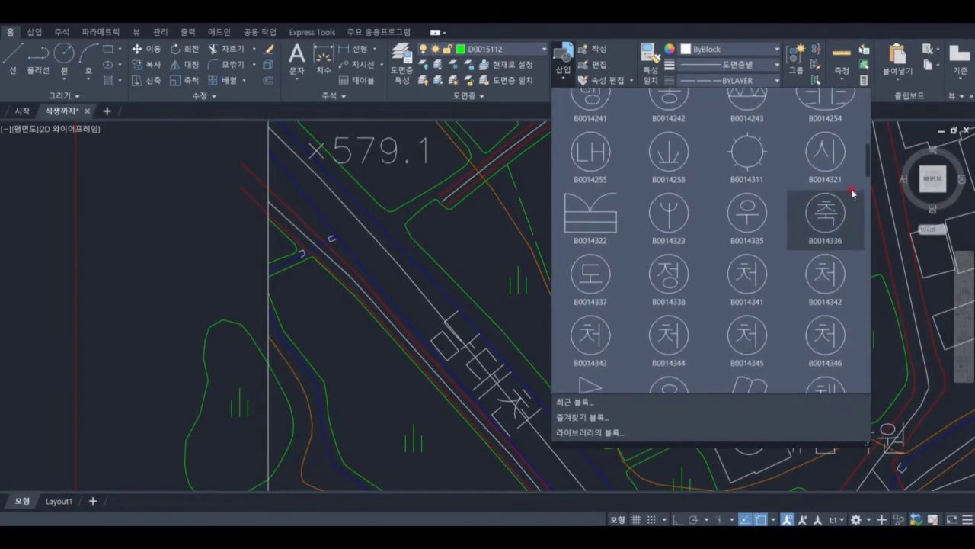
left_click_drag(867, 172, 864, 352)
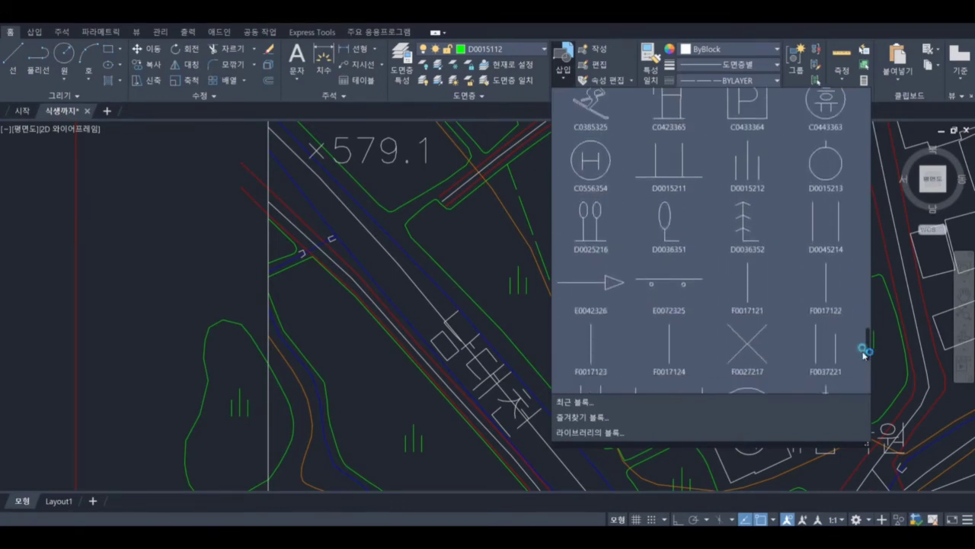
left_click(606, 311)
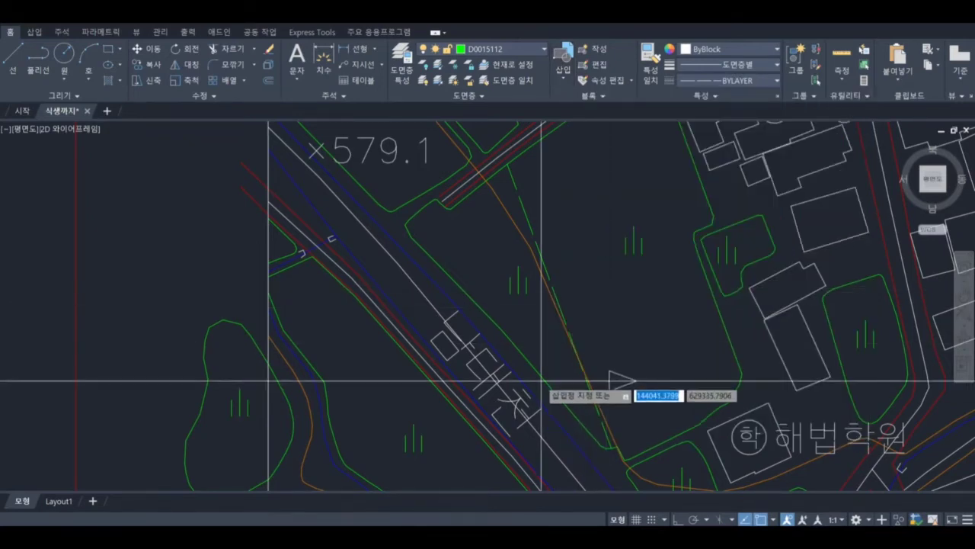
scroll(549, 403, "down", 2)
middle_click_drag(549, 402, 470, 239)
scroll(470, 239, "up", 10)
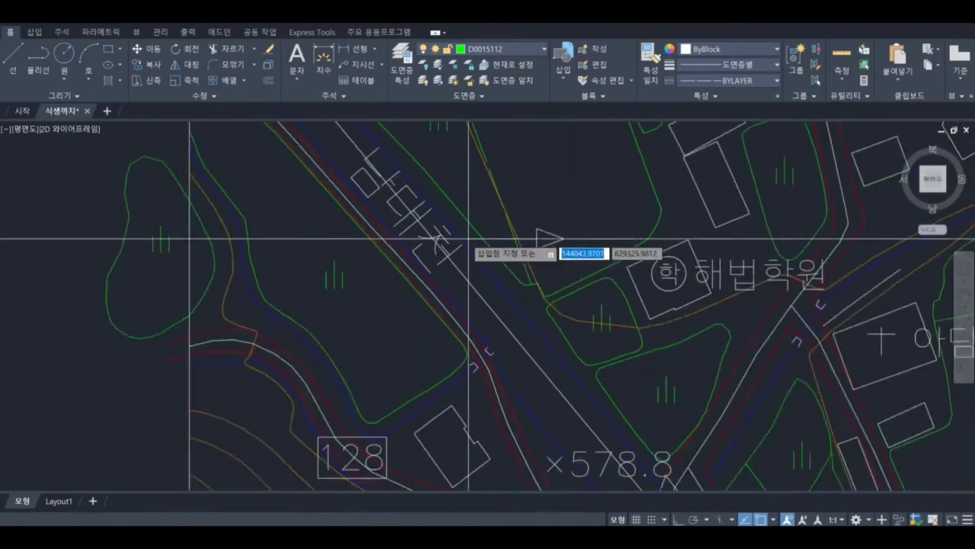
left_click(383, 389)
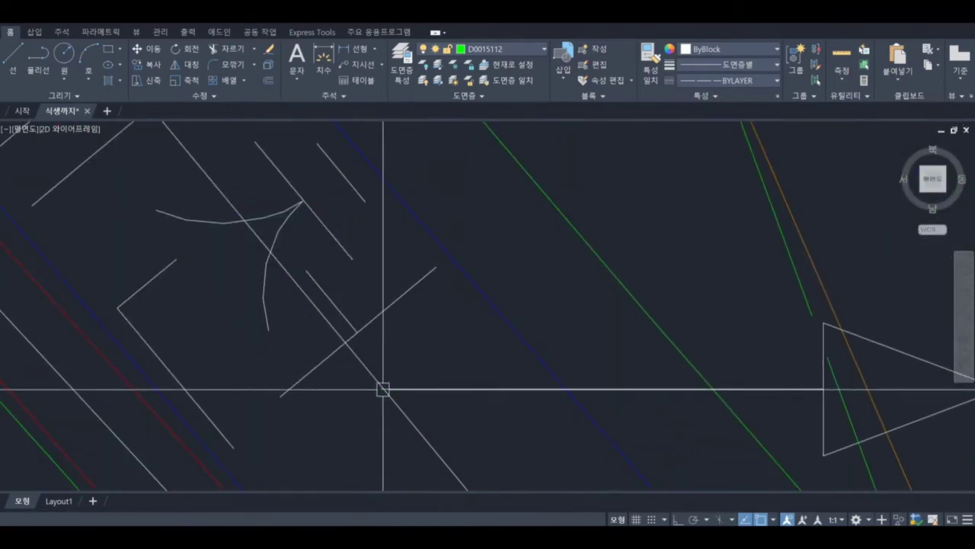
Step: Assign the inserted flow direction symbol to layer E0042326 and set its colour to ByLayer
left_click(464, 395)
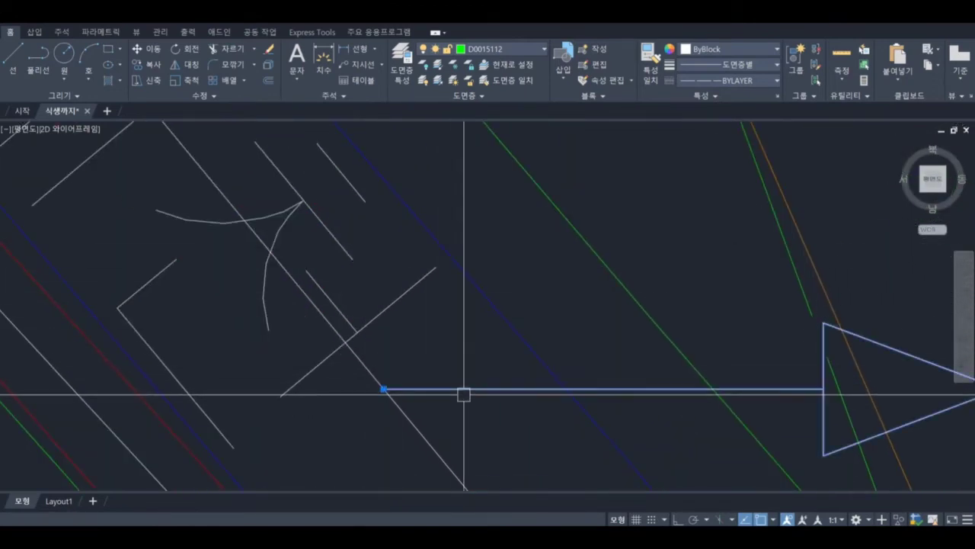
left_click(538, 53)
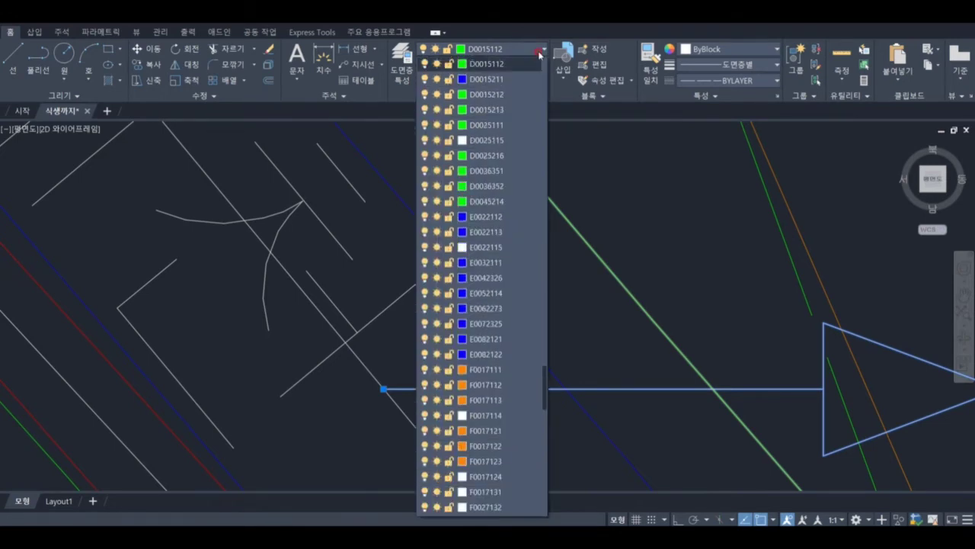
scroll(530, 129, "down", 3)
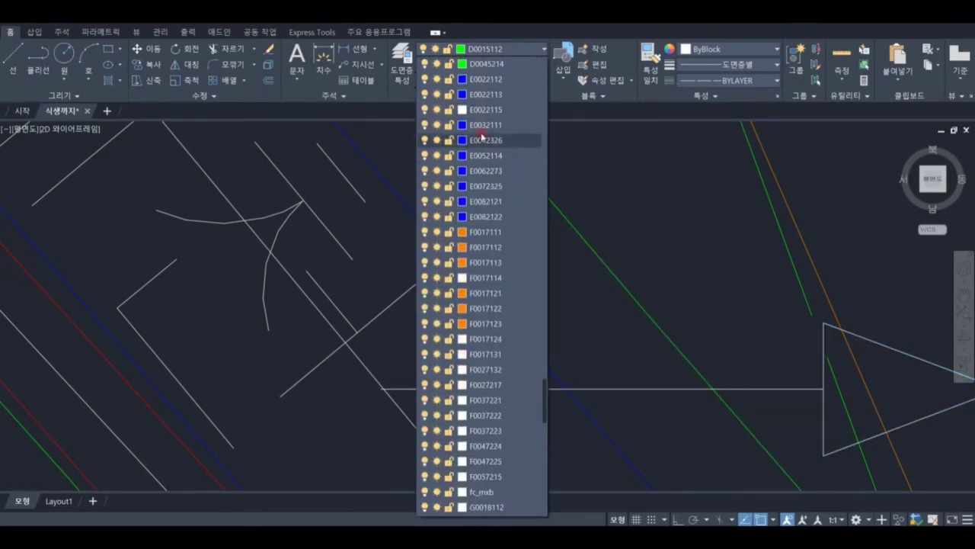
scroll(480, 131, "up", 2)
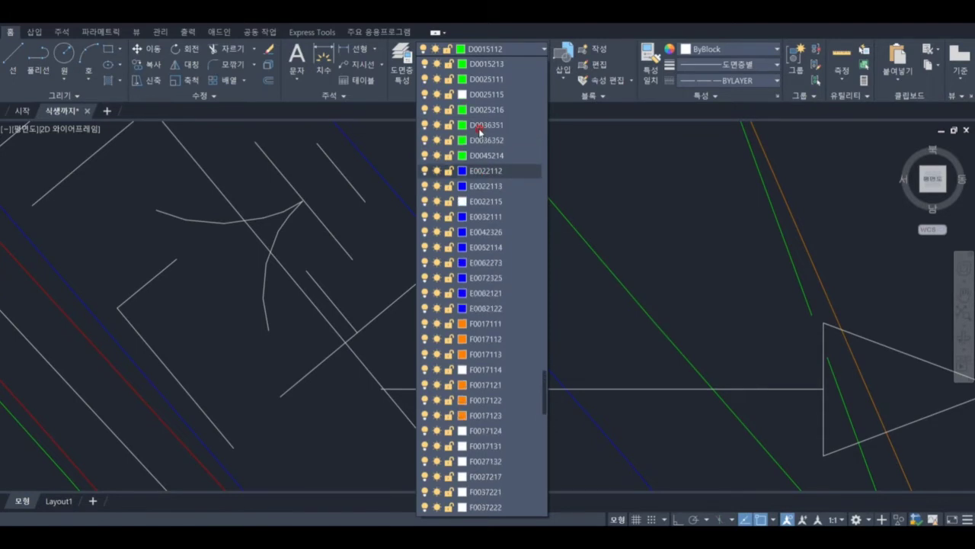
left_click(500, 232)
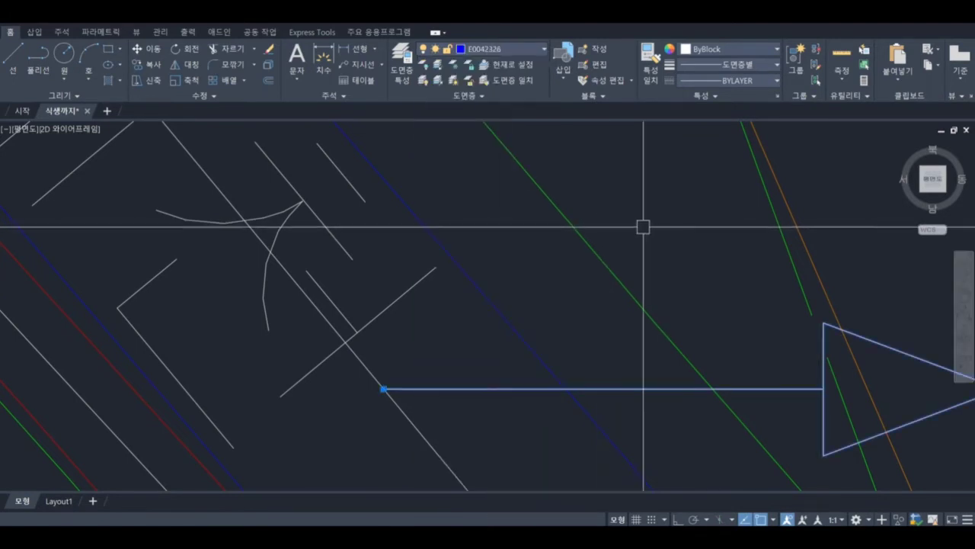
scroll(678, 239, "down", 5)
middle_click_drag(681, 244, 554, 279)
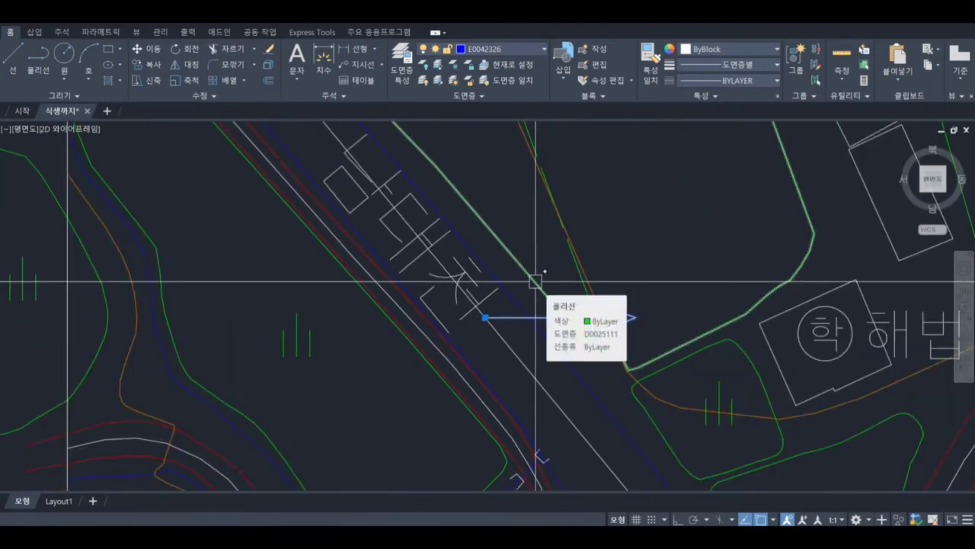
left_click(764, 50)
left_click(758, 63)
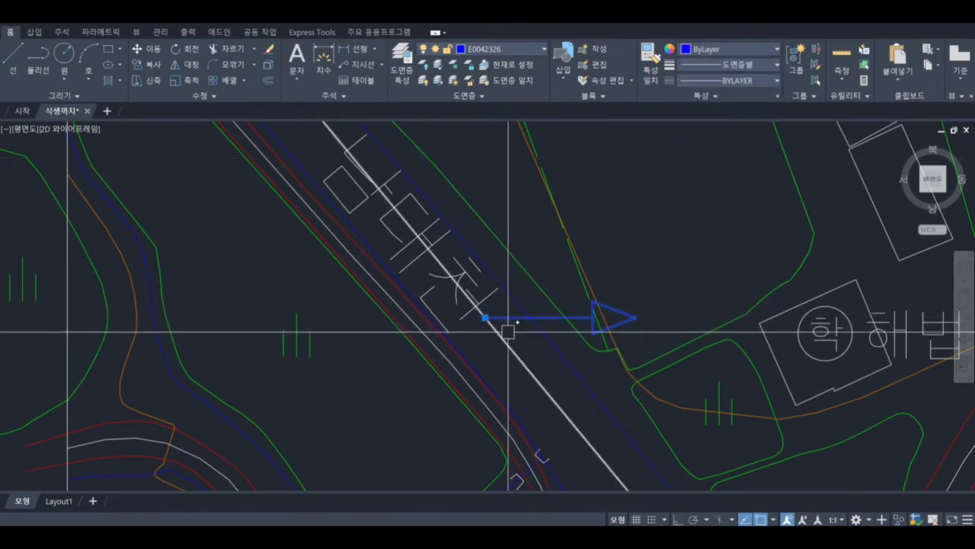
Step: Rotate the flow direction symbol about its insertion point so it runs southeast along the river centreline
mouse_move(508, 332)
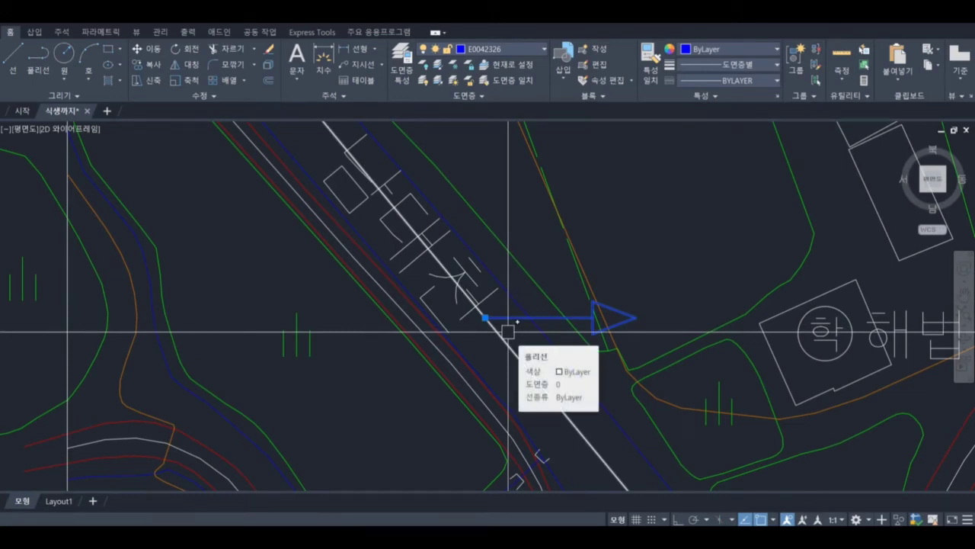
type("RO")
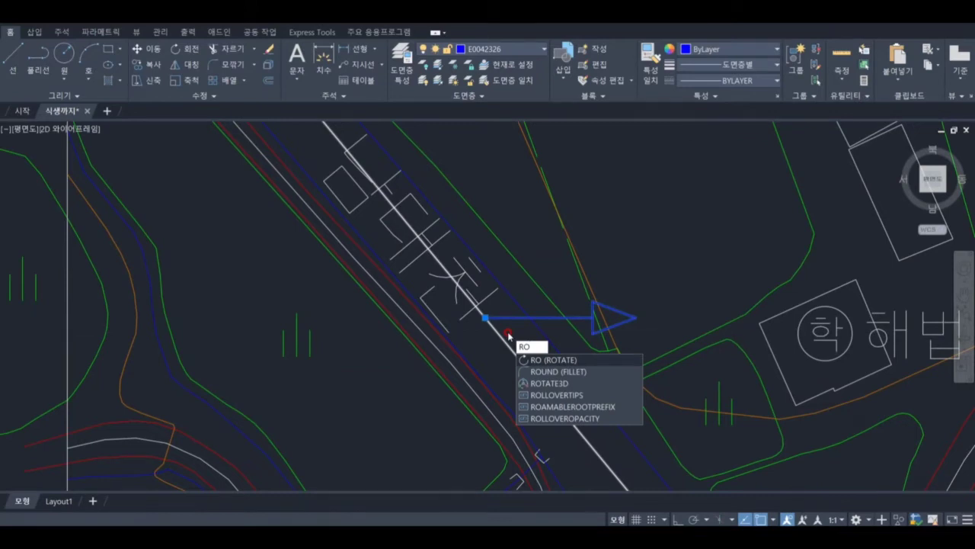
key("Return")
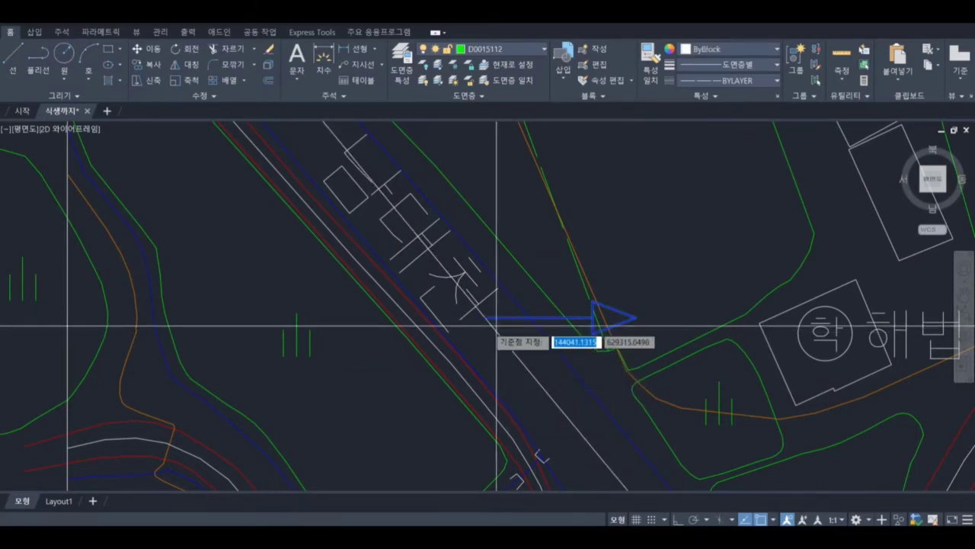
left_click(484, 317)
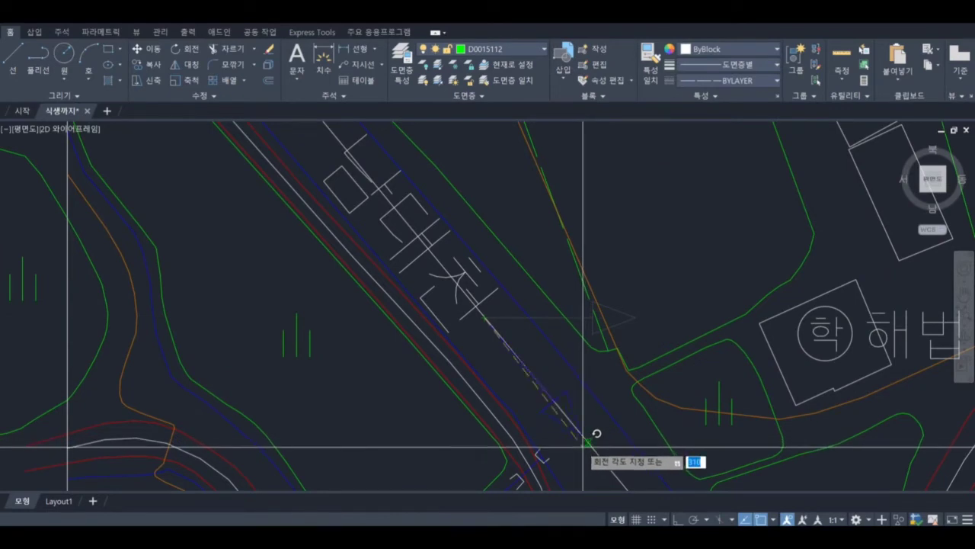
scroll(583, 457, "up", 7)
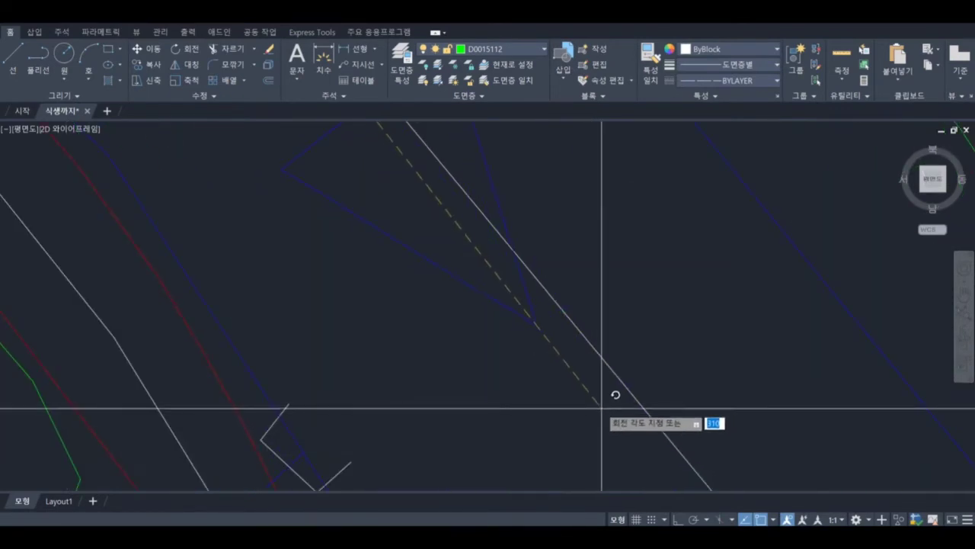
left_click(602, 406)
scroll(602, 406, "down", 3)
scroll(590, 407, "up", 6)
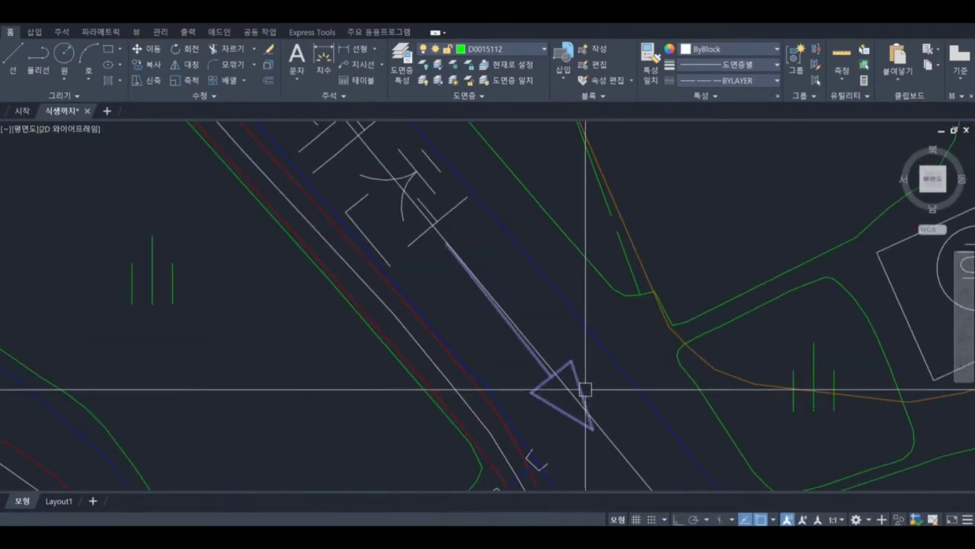
Step: Select the flow direction symbol and rotate it about its middle so the arrow points northwest along the river
left_click(597, 373)
scroll(586, 383, "down", 2)
left_click(570, 398)
scroll(573, 368, "down", 6)
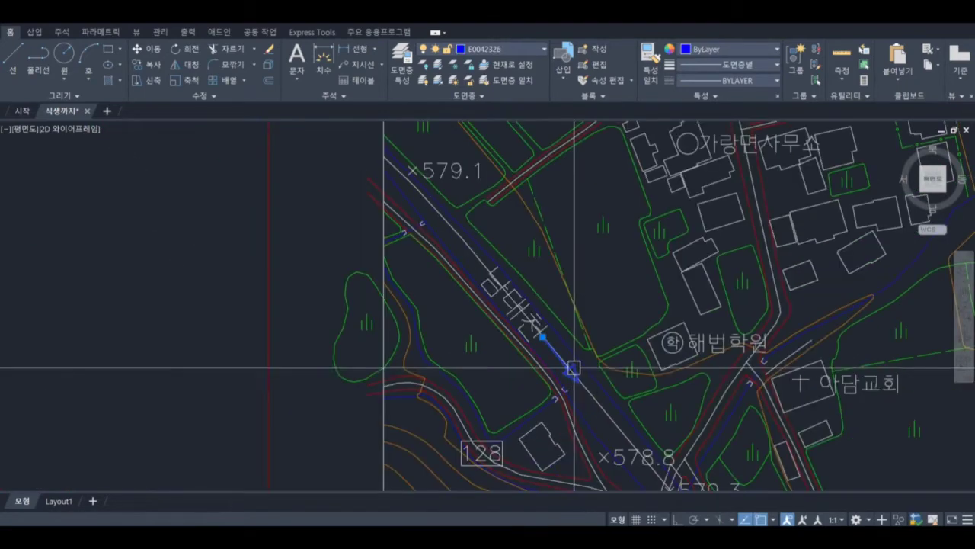
middle_click_drag(573, 368, 599, 429)
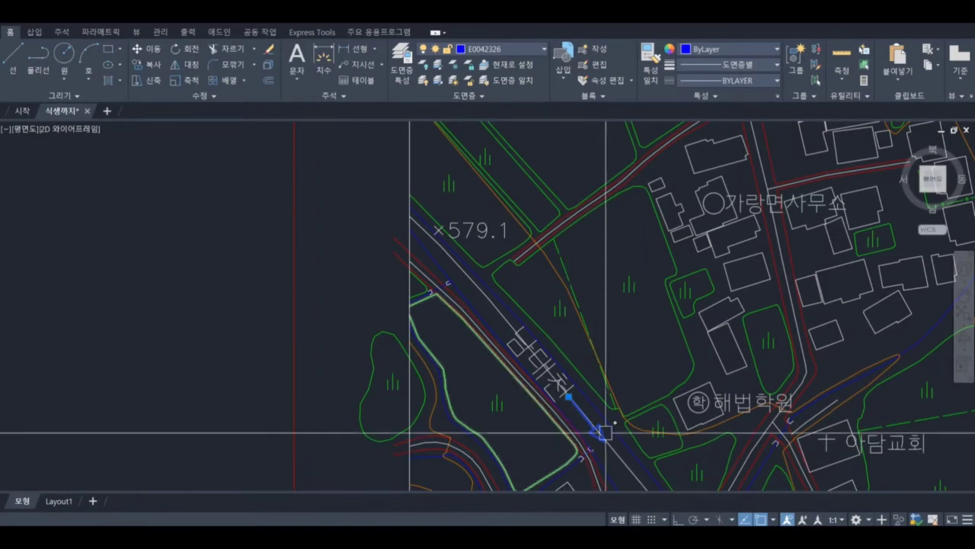
scroll(594, 432, "up", 2)
scroll(595, 432, "up", 2)
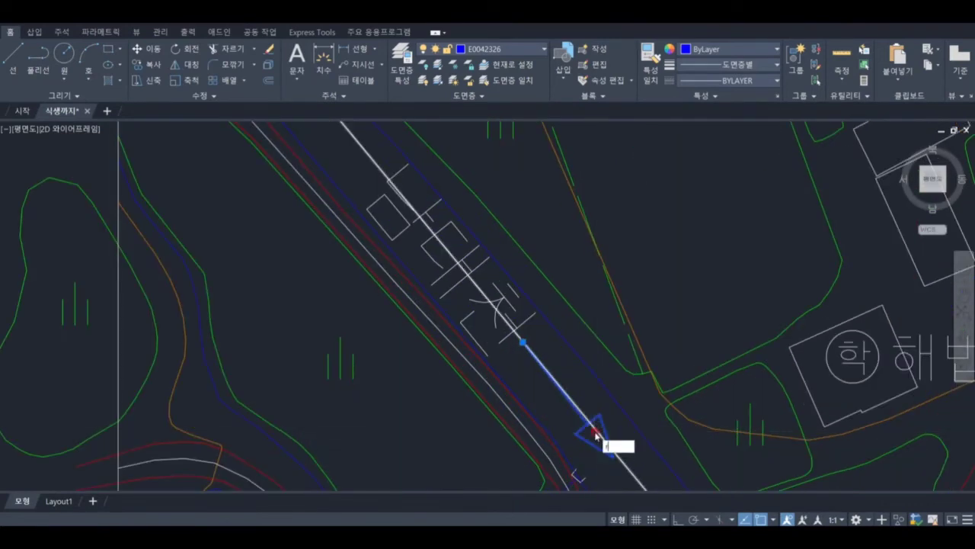
left_click(570, 398)
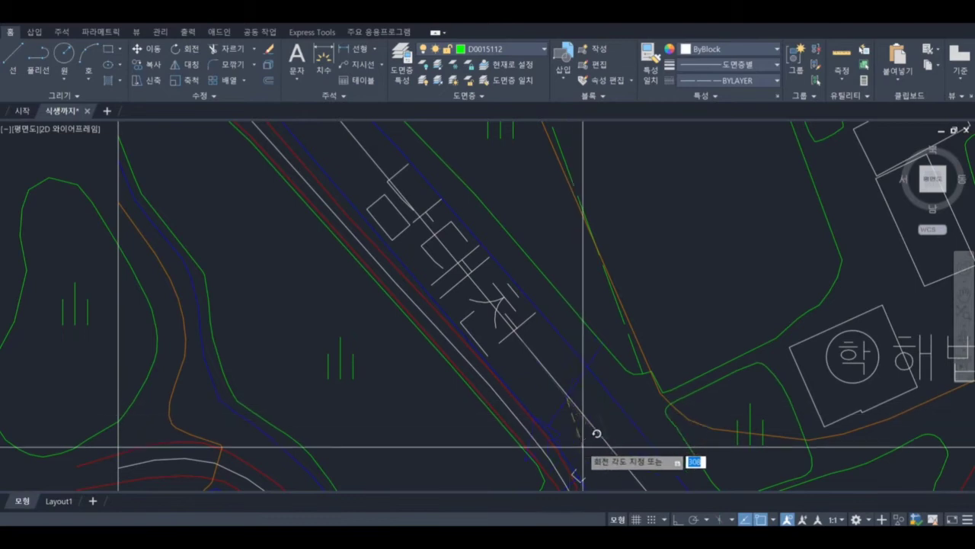
left_click(523, 395)
left_click(586, 431)
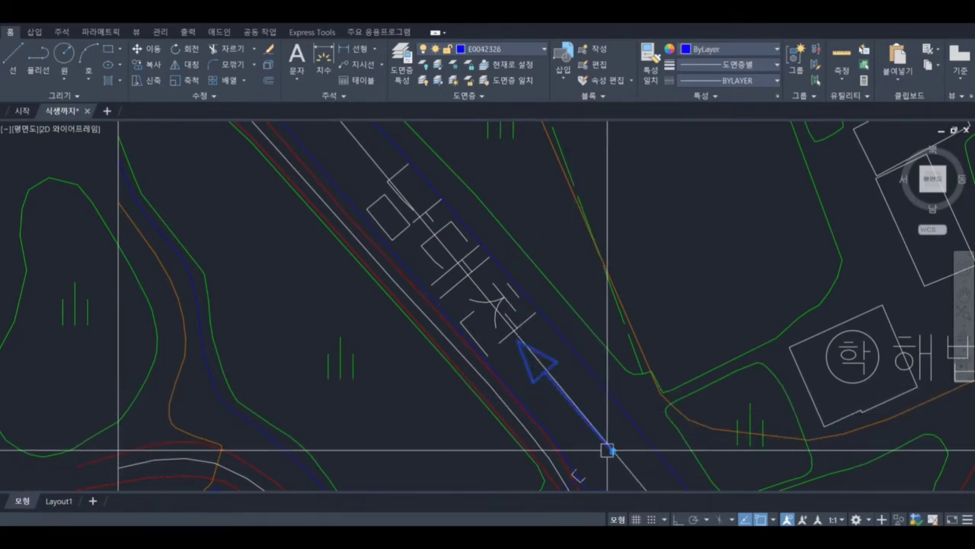
Step: Move the flow direction symbol along the river centreline to just beyond the northwest end of the 남대천 name
left_click(613, 450)
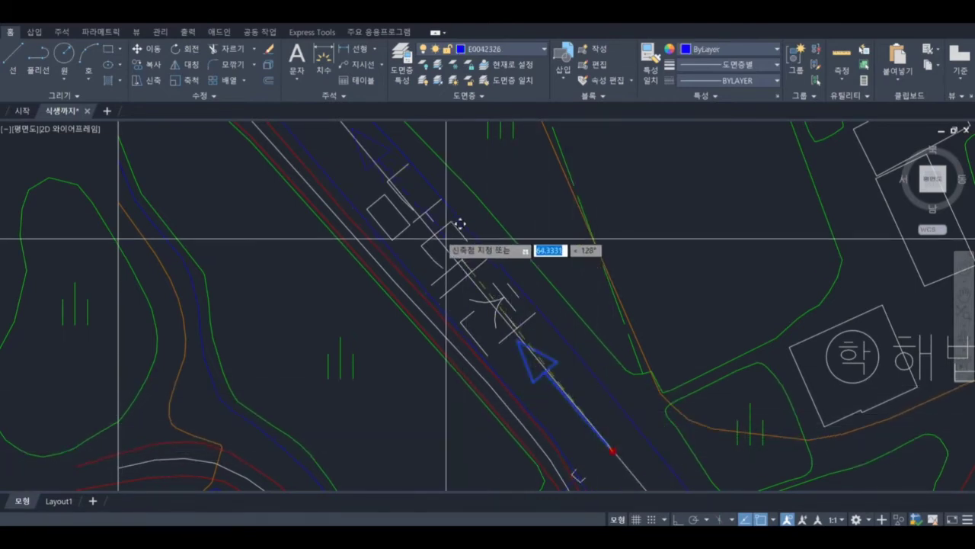
left_click(370, 157)
scroll(433, 204, "down", 2)
middle_click_drag(433, 204, 567, 362)
scroll(538, 346, "up", 5)
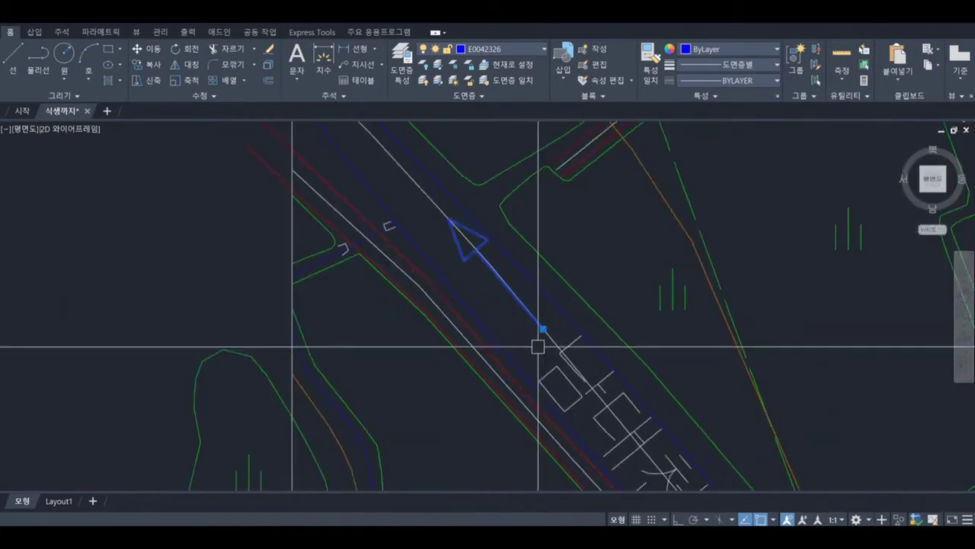
scroll(522, 331, "down", 3)
middle_click_drag(522, 331, 562, 401)
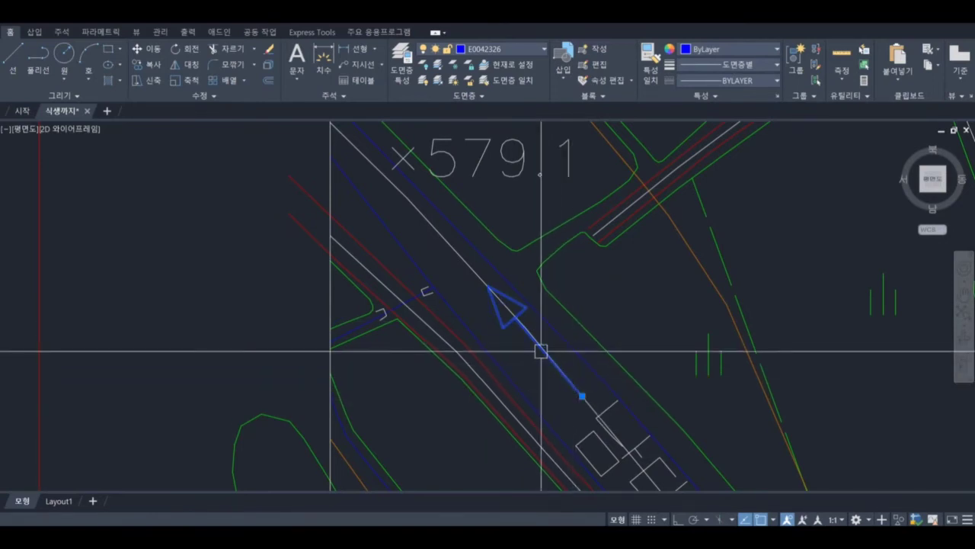
Step: Rotate the flow direction symbol slightly about a point on its shaft to adjust its alignment with the river
scroll(510, 328, "up", 3)
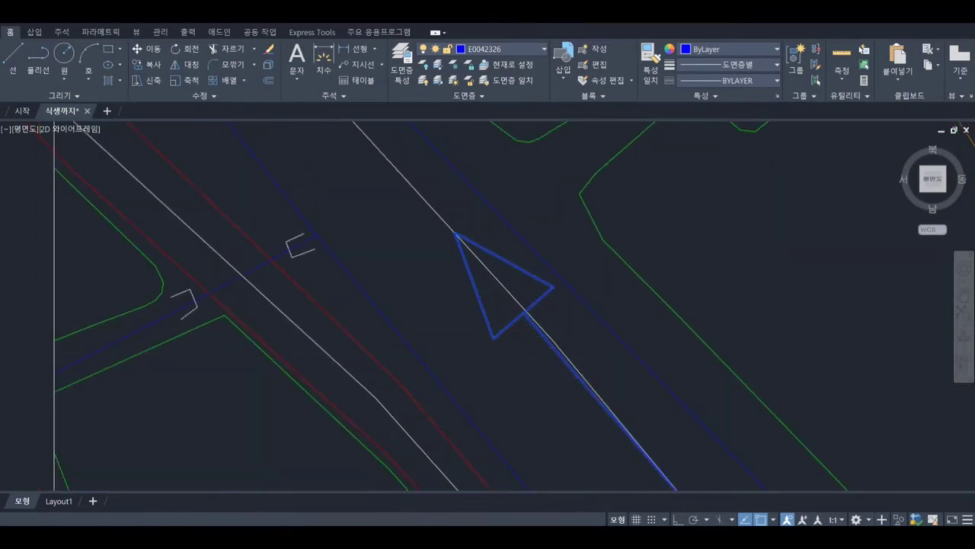
type("ro")
key("space")
left_click(606, 412)
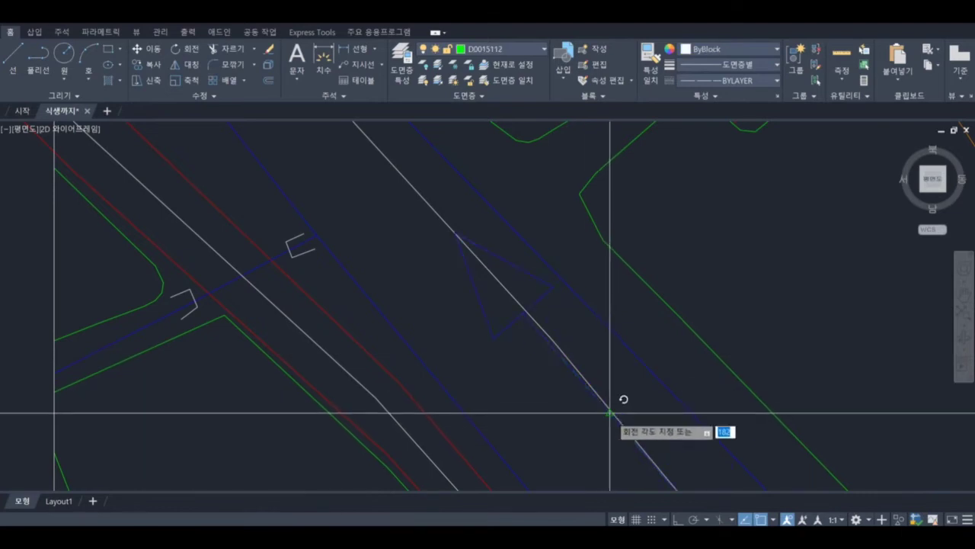
left_click(763, 391)
scroll(616, 343, "down", 2)
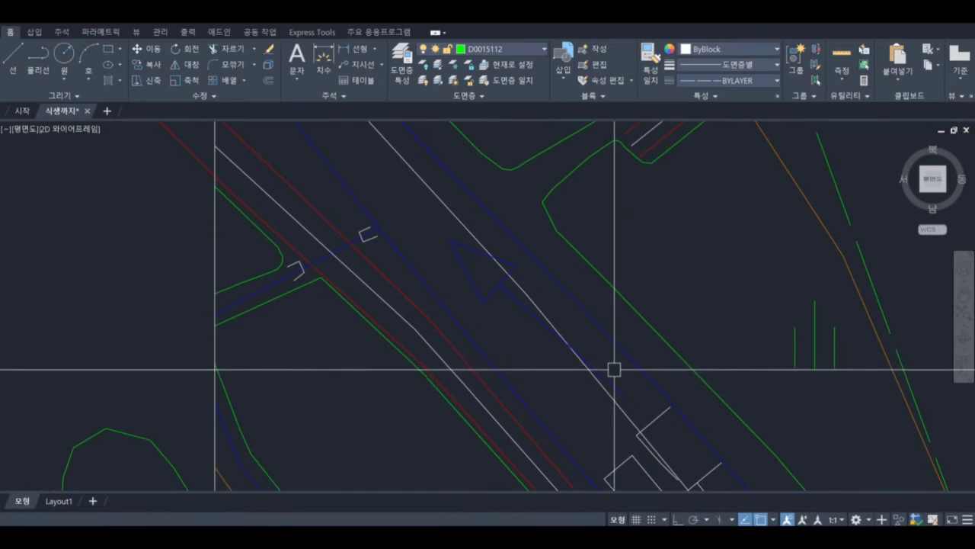
Step: Shift the flow direction symbol's insertion point southwest onto the river centreline near the northwest end of the 남대천 name
left_click(622, 392)
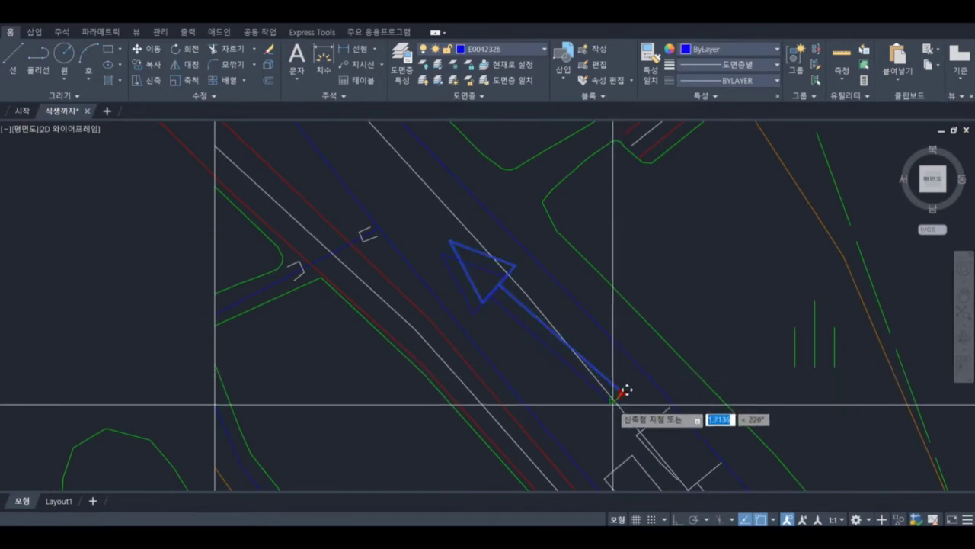
left_click(616, 403)
scroll(518, 308, "down", 3)
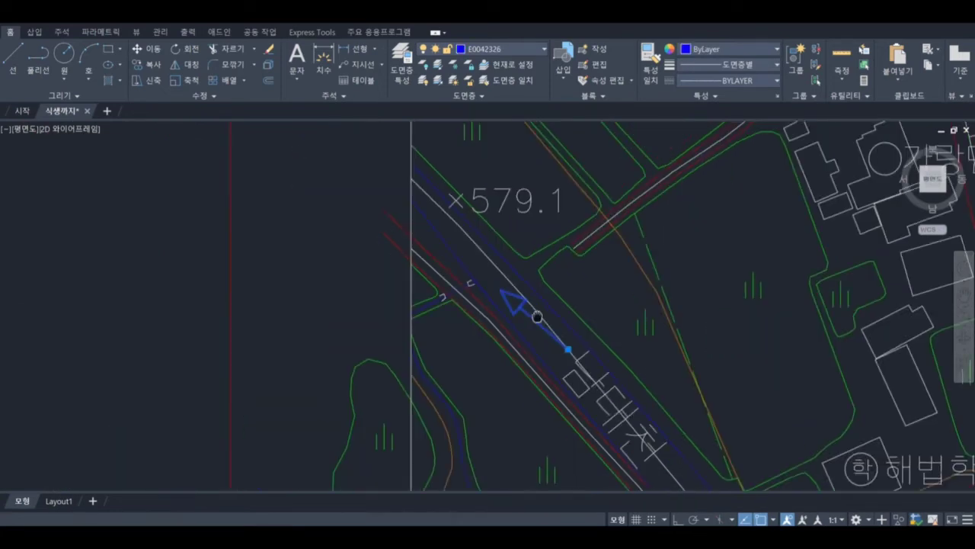
mouse_move(537, 318)
middle_mouse_down()
mouse_move(535, 327)
mouse_move(532, 289)
middle_mouse_up()
scroll(577, 327, "down", 1)
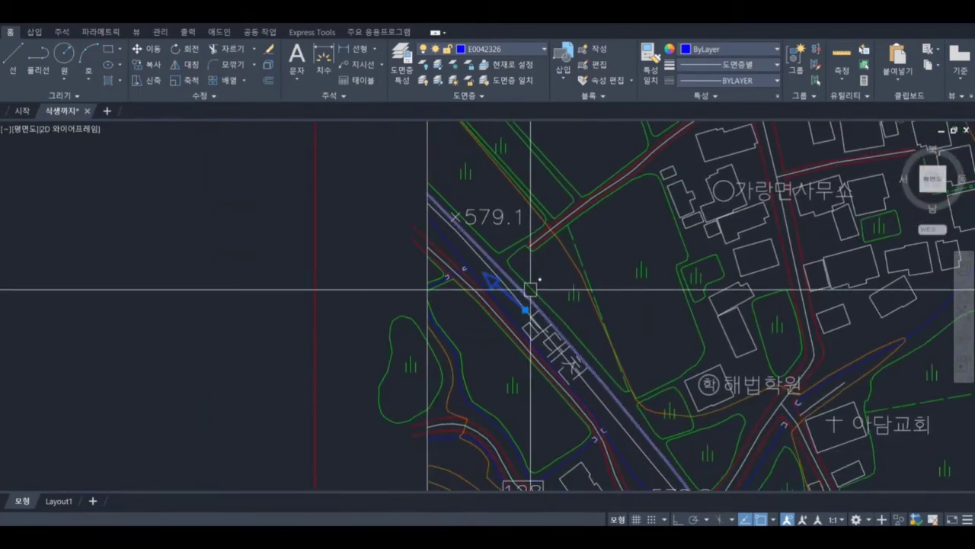
scroll(498, 282, "up", 5)
scroll(505, 208, "up", 2)
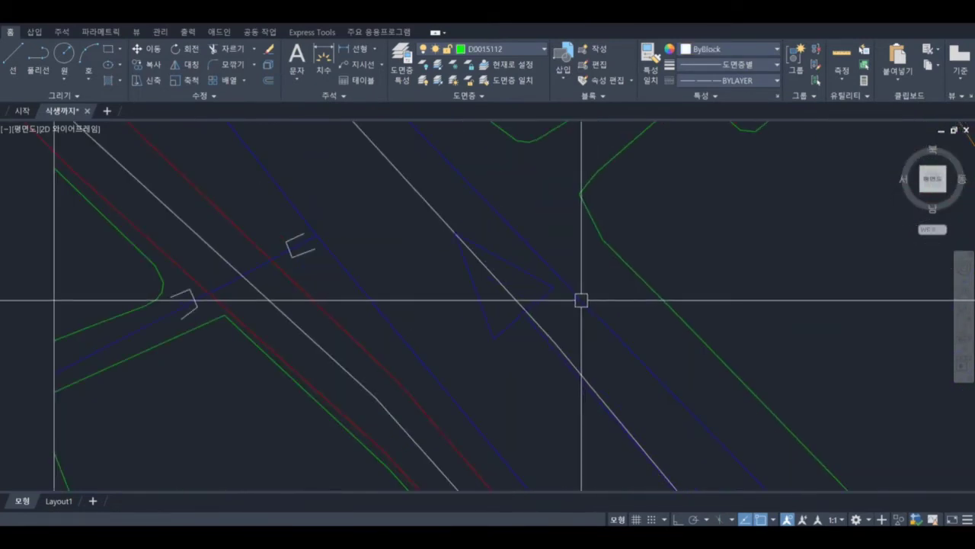
scroll(582, 301, "down", 3)
middle_click_drag(584, 300, 373, 64)
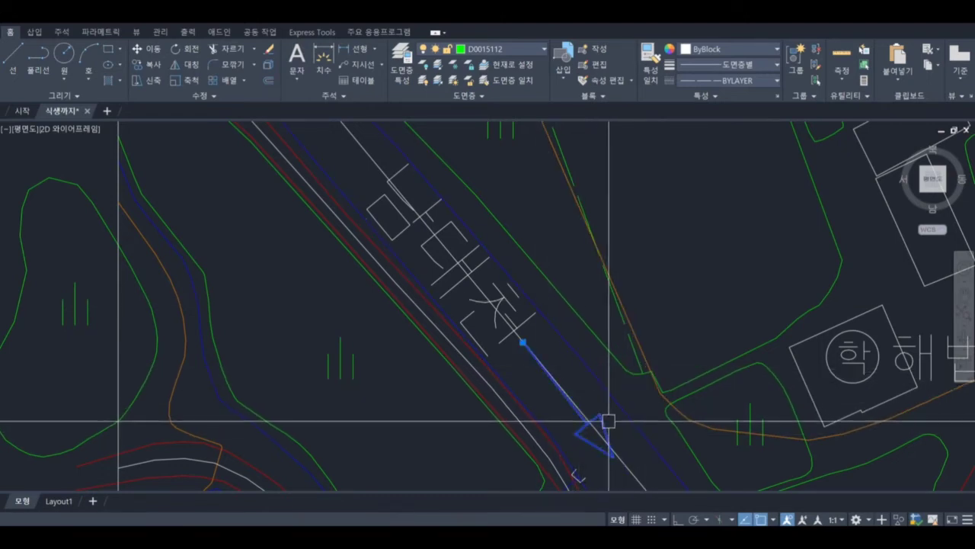
Step: Select the flow direction symbol, switch to the PDF viewer and read the river centreline instructions under 하천 편집 3) in 2022 지도제작기능사.pdf
left_click(608, 421)
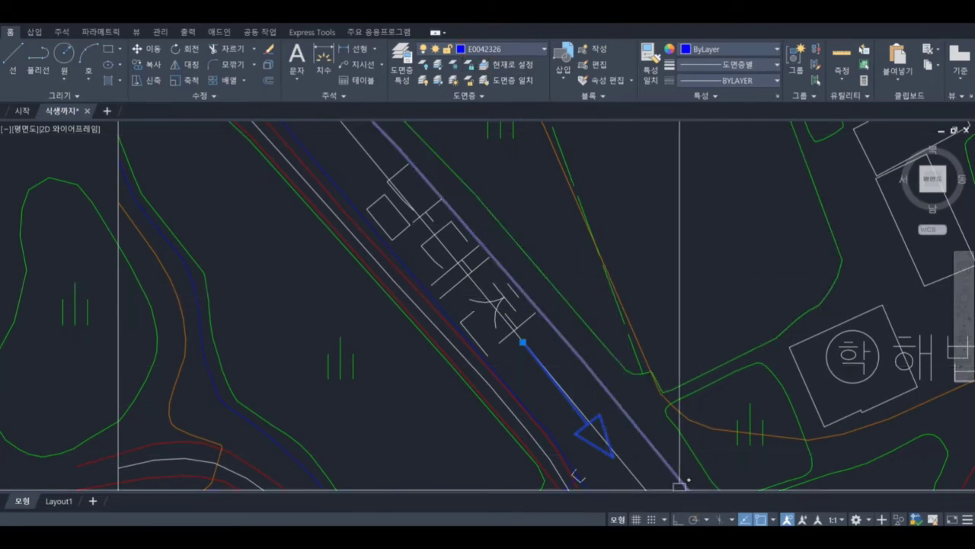
key("alt+Tab")
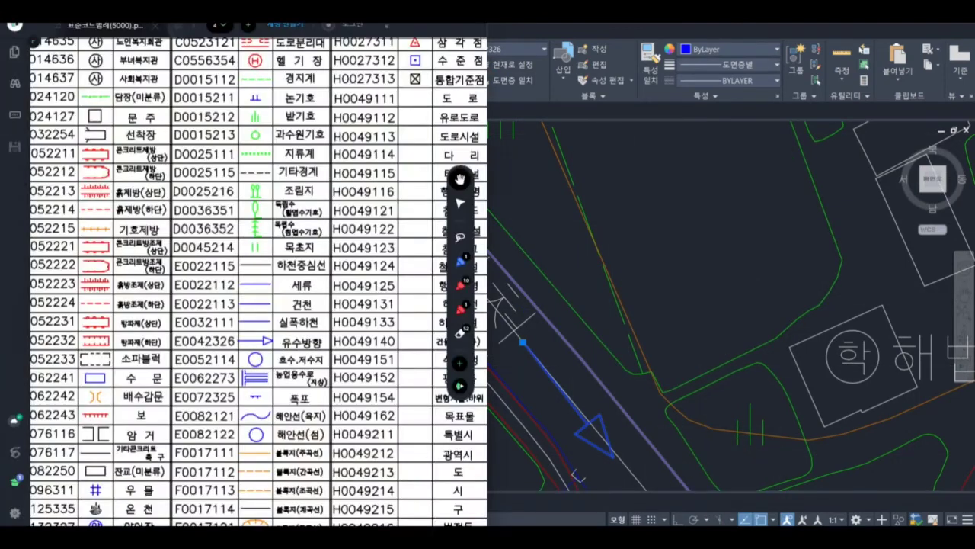
left_click(226, 29)
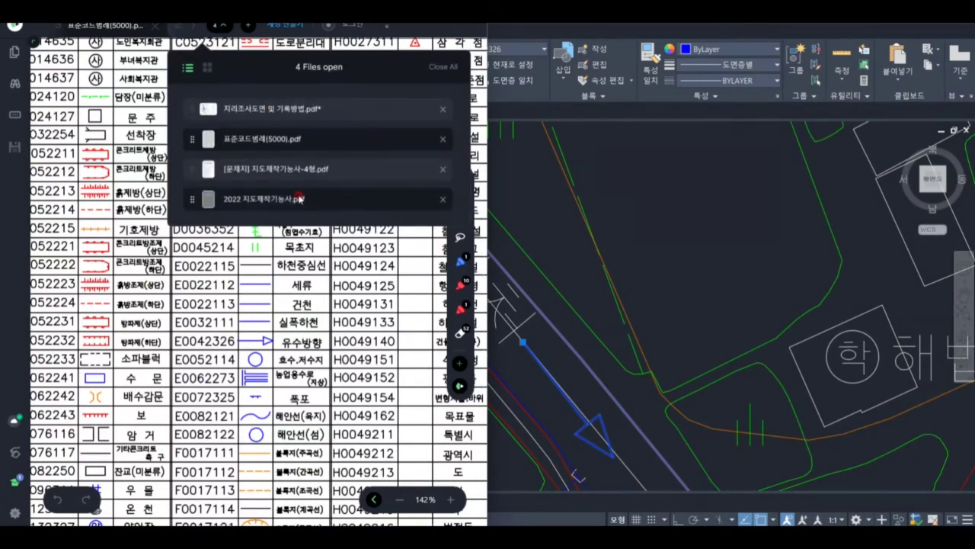
left_click(296, 198)
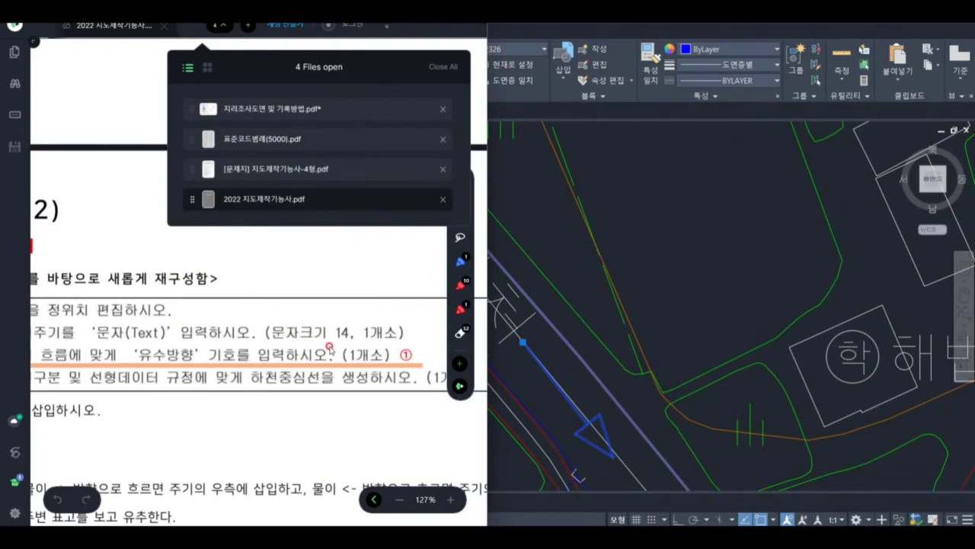
scroll(335, 358, "down", 15)
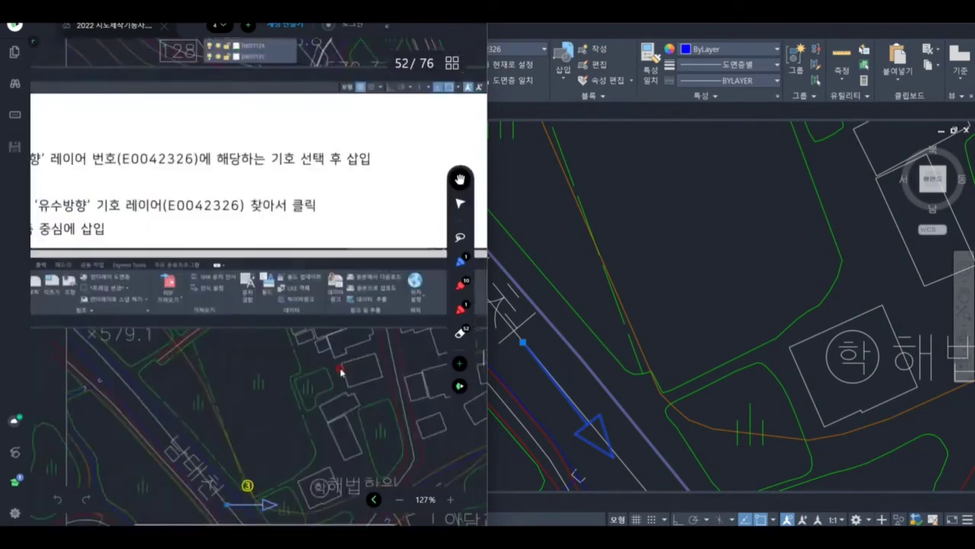
scroll(340, 372, "down", 10)
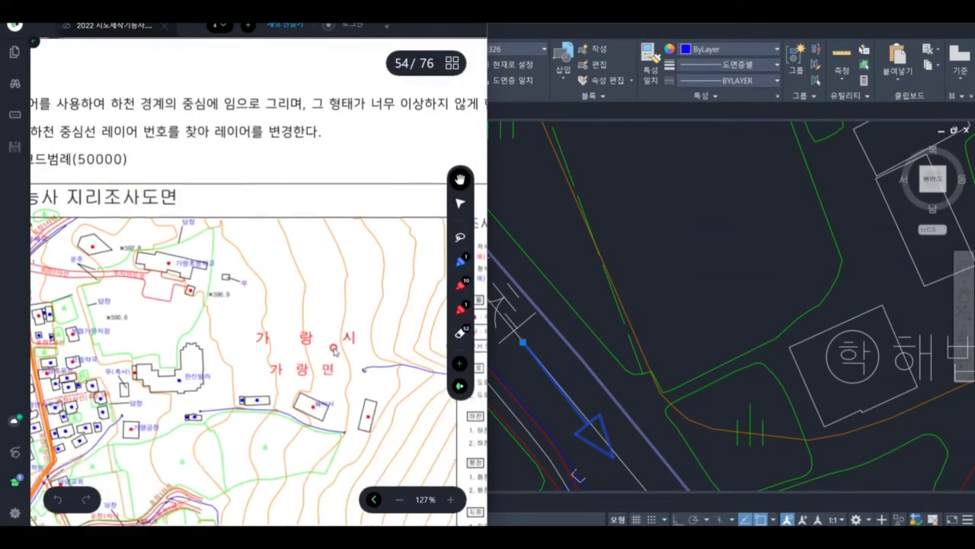
scroll(333, 352, "down", 4, "ctrl")
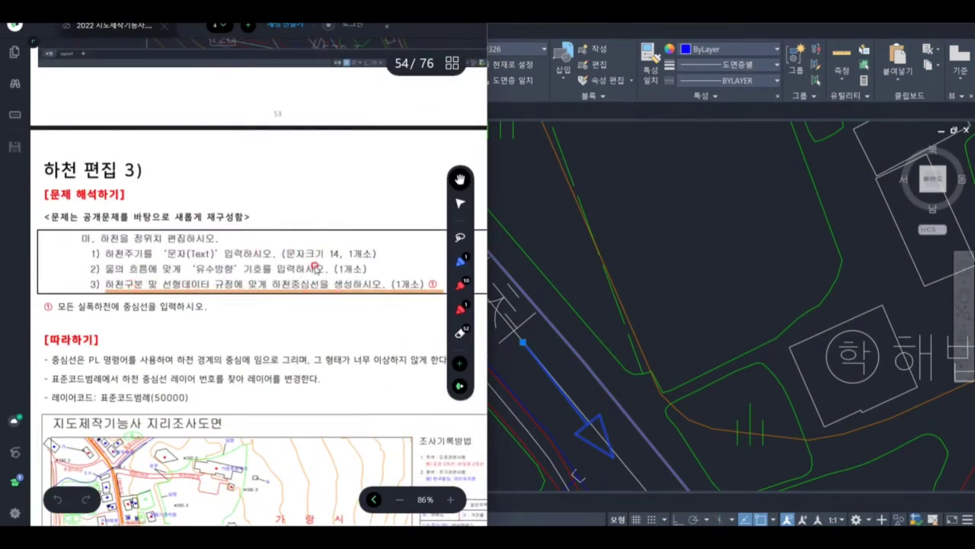
scroll(321, 312, "down", 3)
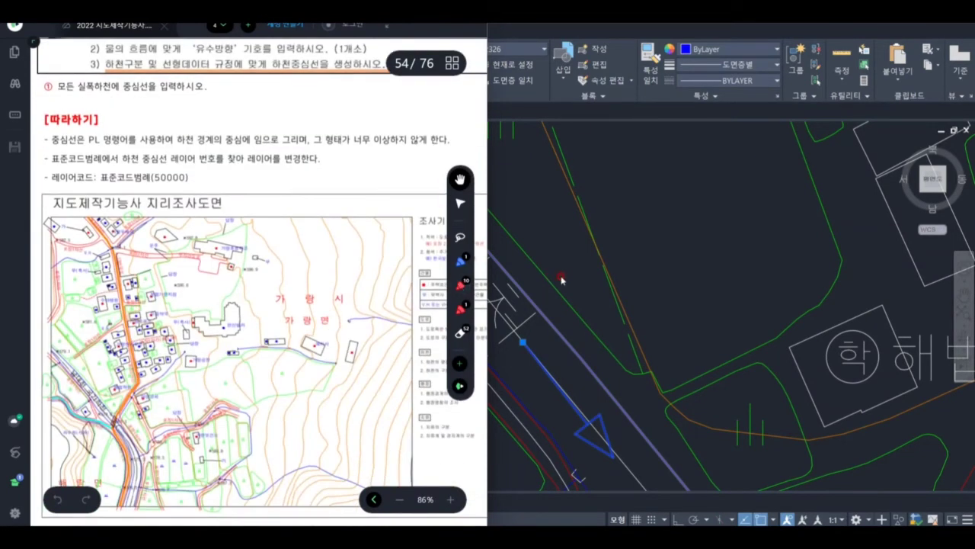
Step: Switch back to the AutoCAD drawing, highlight both blue bank lines of the river, and examine their course past the 남대천 name
left_click(614, 229)
scroll(483, 289, "down", 6)
middle_click_drag(483, 289, 529, 390)
scroll(477, 327, "up", 5)
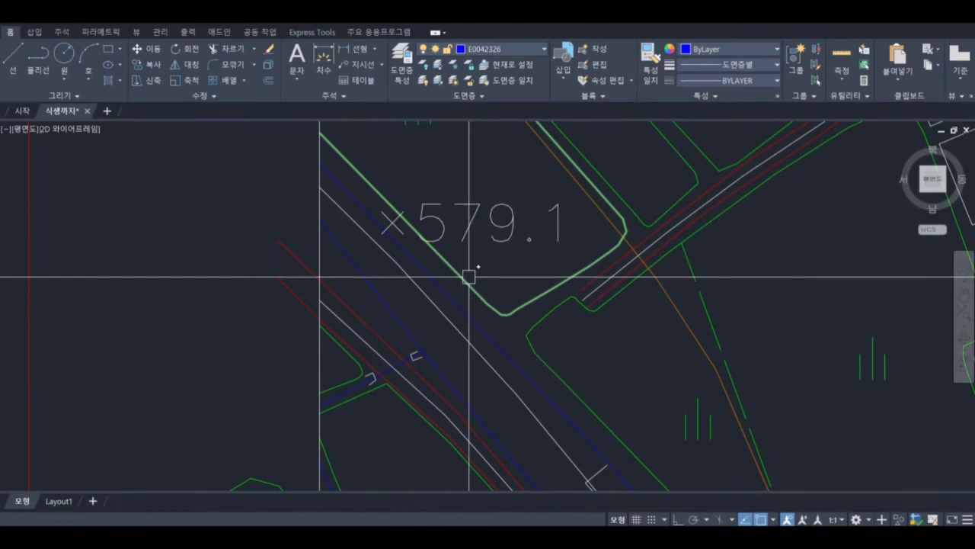
left_click(442, 294)
scroll(439, 303, "down", 2)
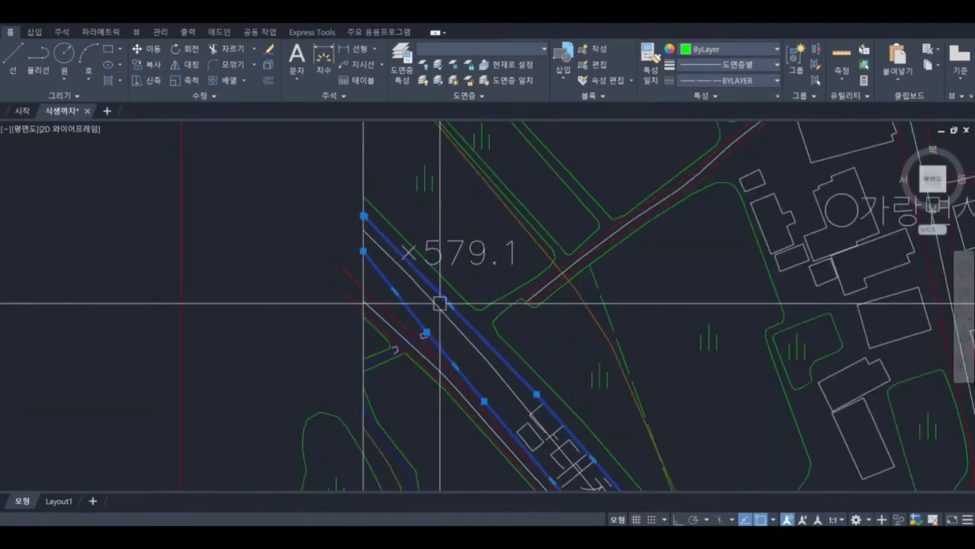
scroll(440, 303, "down", 3)
middle_click_drag(440, 304, 357, 211)
scroll(557, 435, "up", 2)
middle_click_drag(557, 435, 490, 304)
scroll(505, 348, "down", 2)
middle_click_drag(505, 348, 551, 351)
scroll(541, 344, "down", 2)
middle_click_drag(510, 307, 557, 372)
scroll(495, 307, "up", 8)
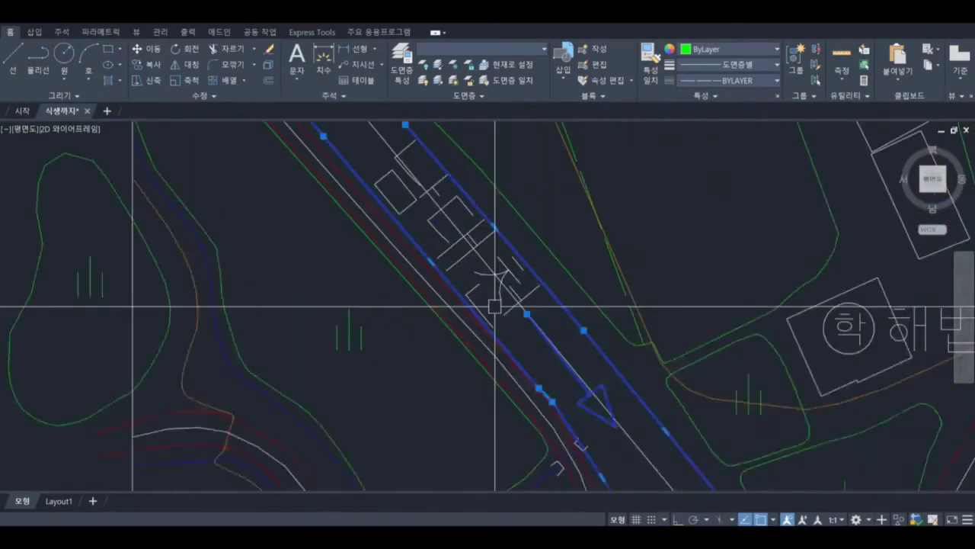
scroll(495, 307, "up", 2)
middle_click_drag(511, 287, 635, 473)
scroll(636, 476, "down", 2)
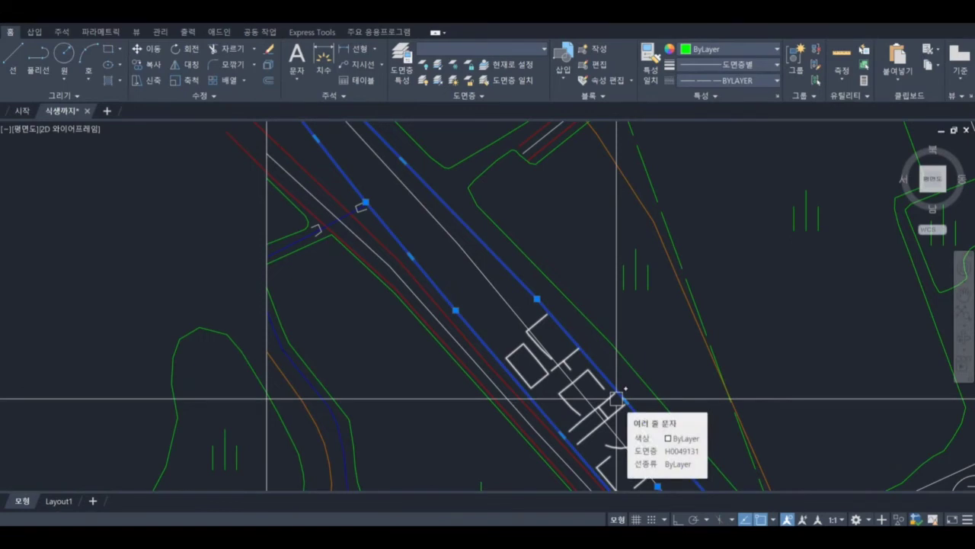
scroll(427, 204, "down", 4)
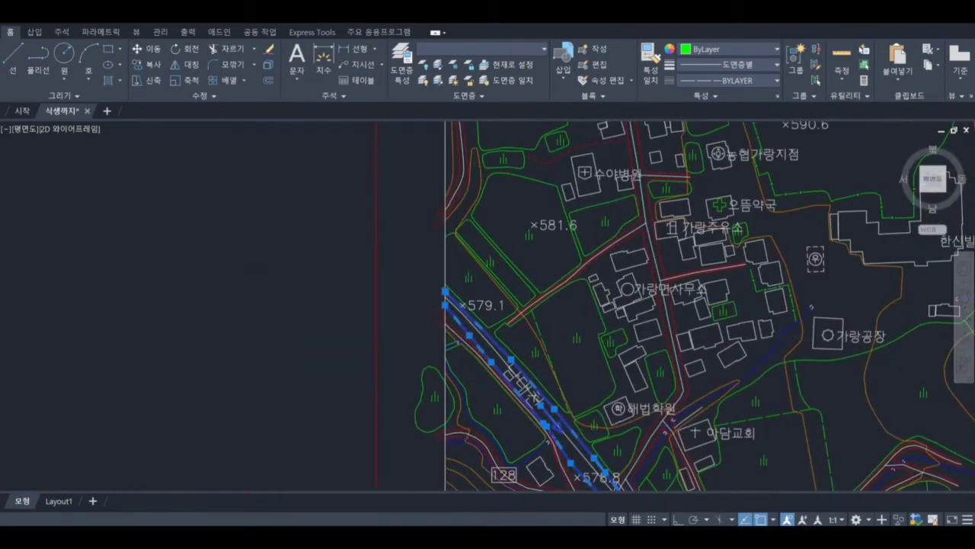
scroll(463, 333, "up", 4)
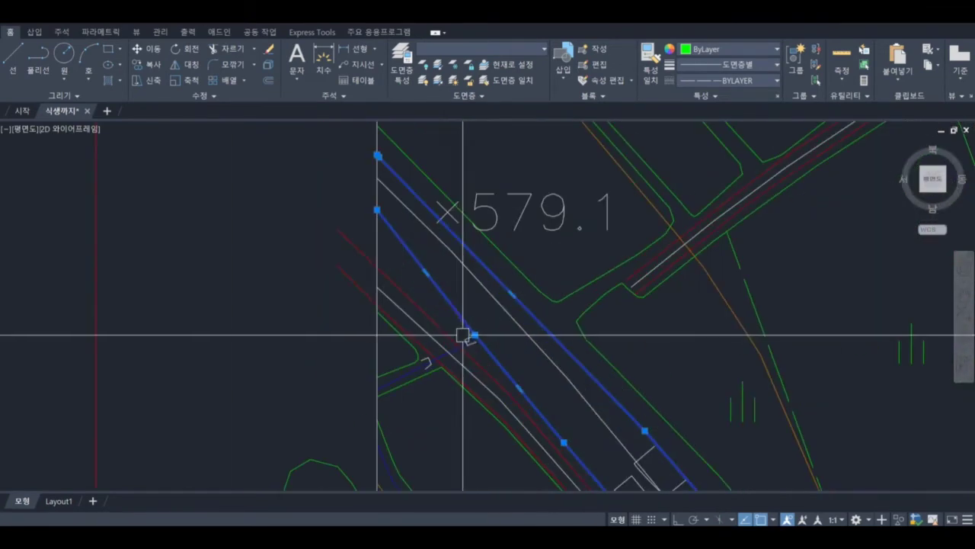
key("Escape")
Step: Highlight the road edges and field boundaries flanking the river and examine how they follow it southward
left_click(429, 308)
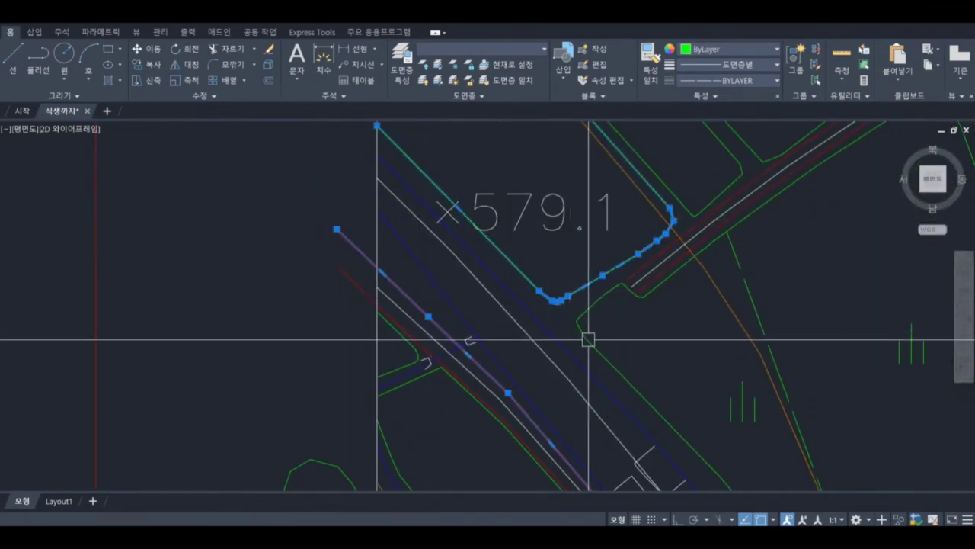
left_click(587, 338)
scroll(511, 217, "down", 2)
middle_click_drag(620, 348, 505, 188)
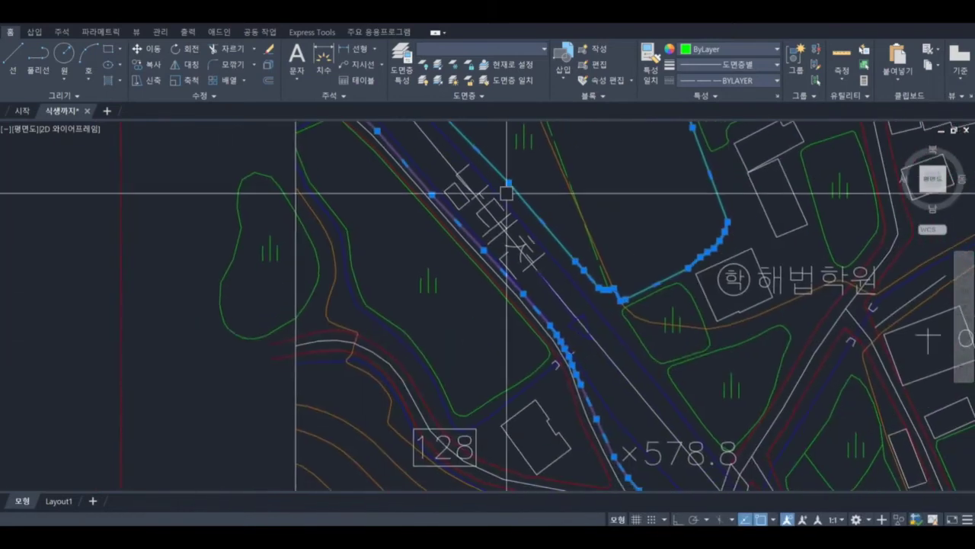
left_click(655, 360)
left_click(679, 393)
mouse_move(681, 393)
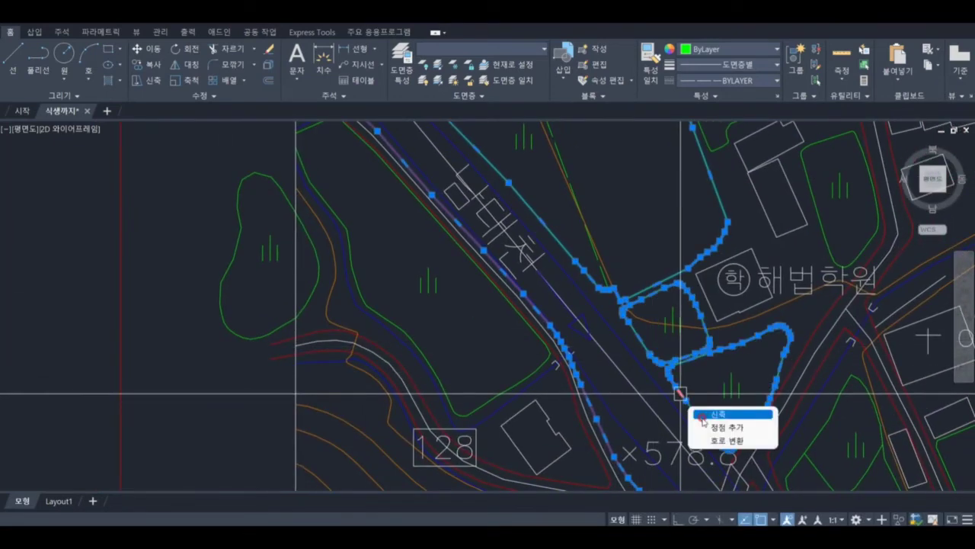
scroll(658, 376, "up", 2)
middle_click_drag(658, 376, 542, 177)
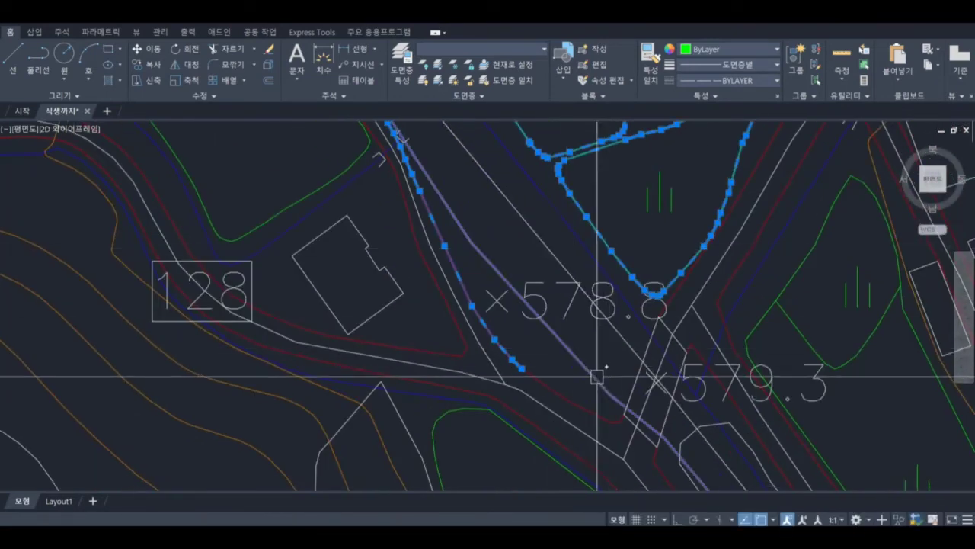
mouse_move(628, 400)
middle_mouse_down()
mouse_move(610, 389)
mouse_move(521, 219)
middle_mouse_up()
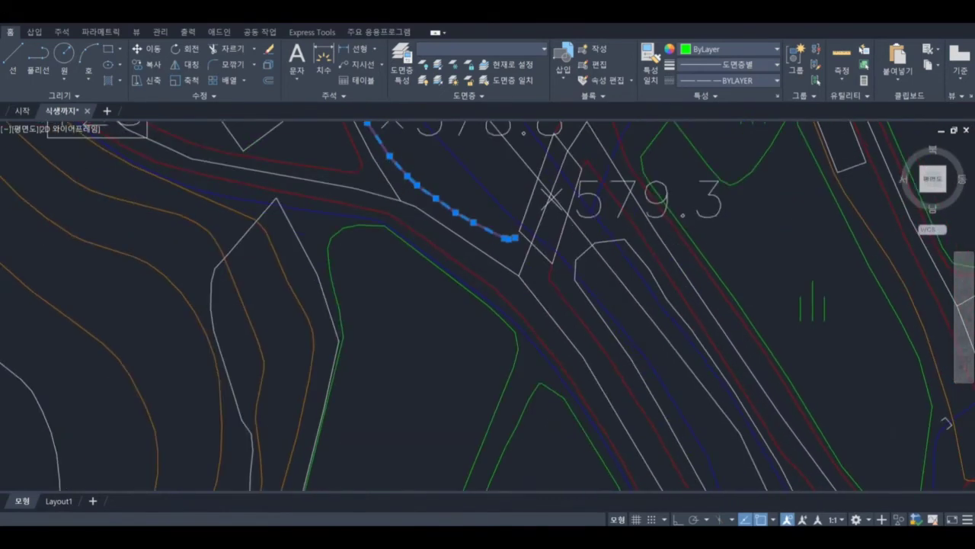
left_click(613, 358)
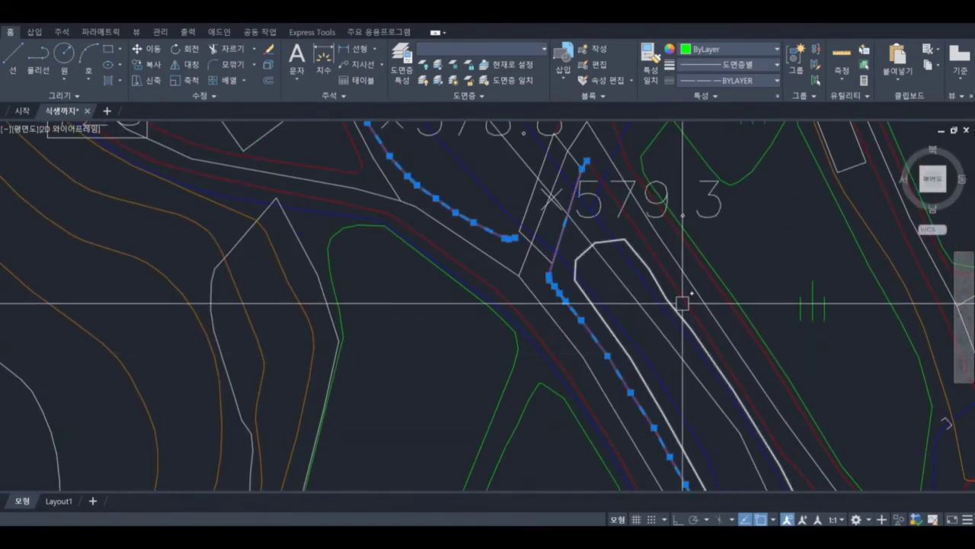
left_click(686, 299)
scroll(685, 299, "down", 3)
mouse_move(686, 300)
middle_mouse_down()
mouse_move(725, 289)
mouse_move(637, 167)
middle_mouse_up()
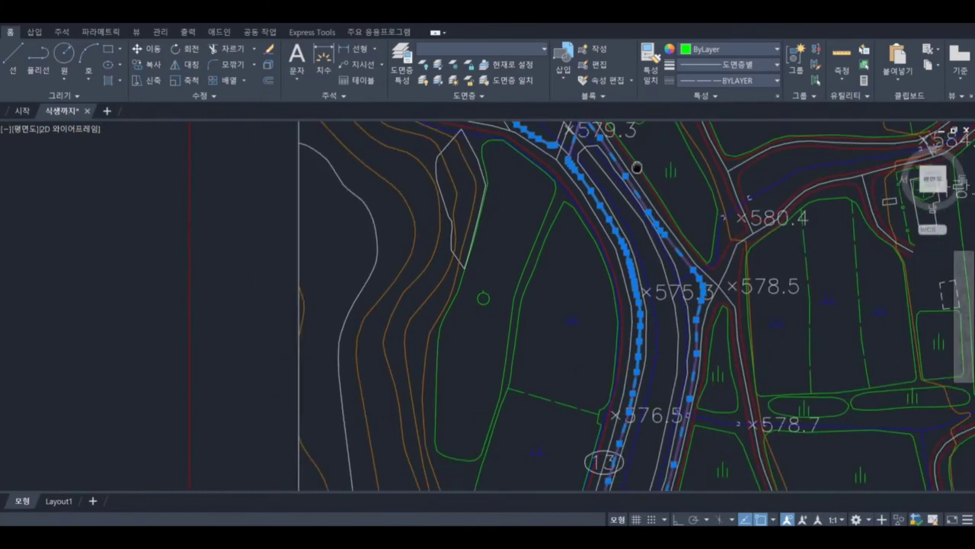
middle_click(637, 167)
middle_click(637, 167)
key("Escape")
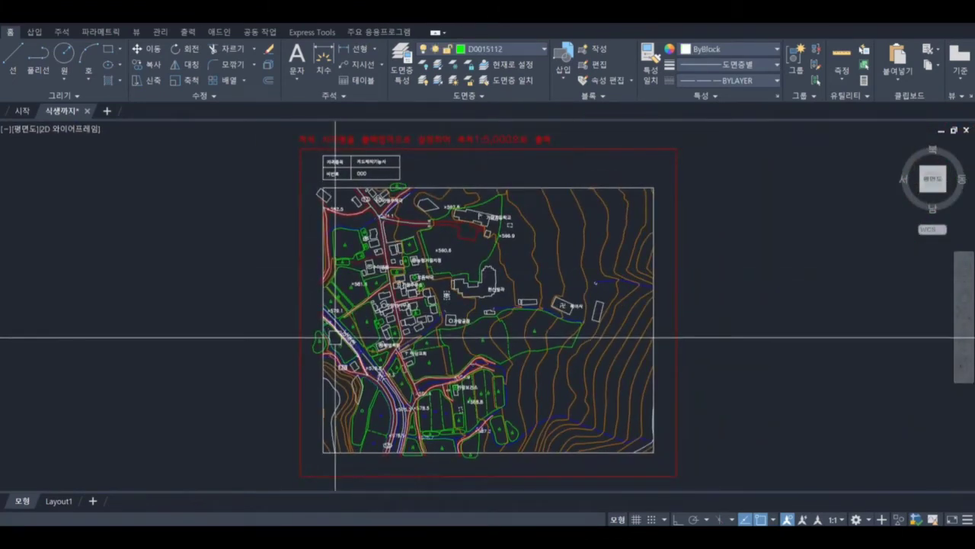
Step: Start a polyline for the river centreline on the map's west border, midway between the two blue bank lines near spot height 579.1
scroll(338, 335, "up", 8)
middle_click_drag(374, 272, 473, 416)
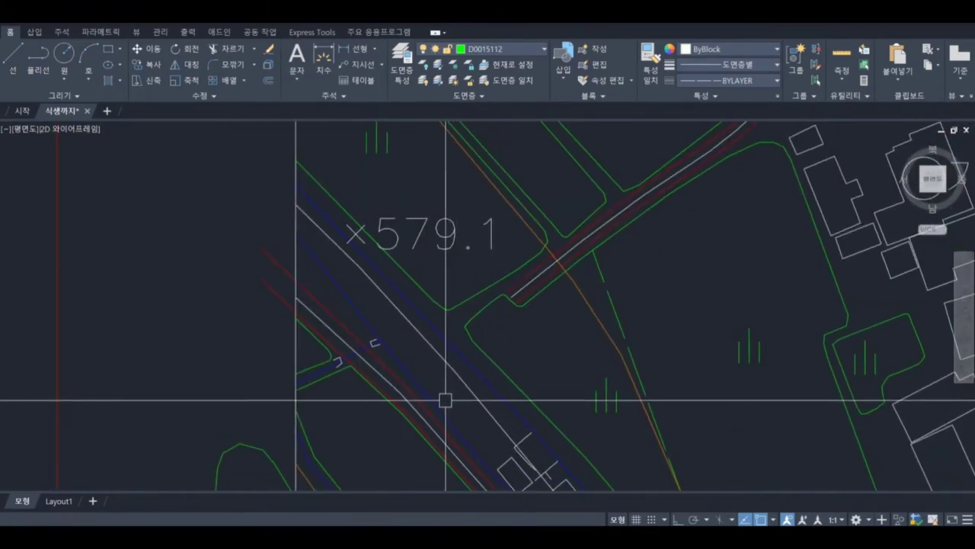
left_click(305, 282)
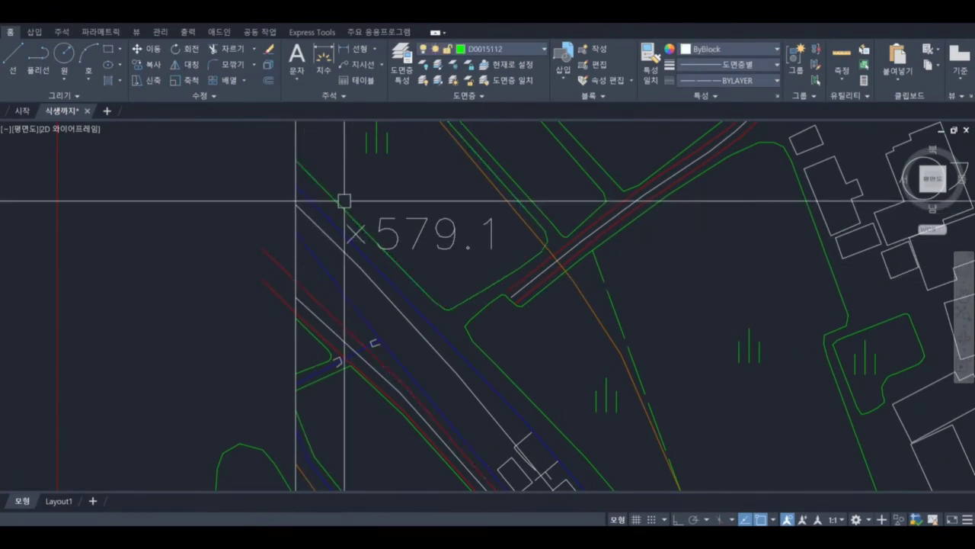
mouse_move(344, 200)
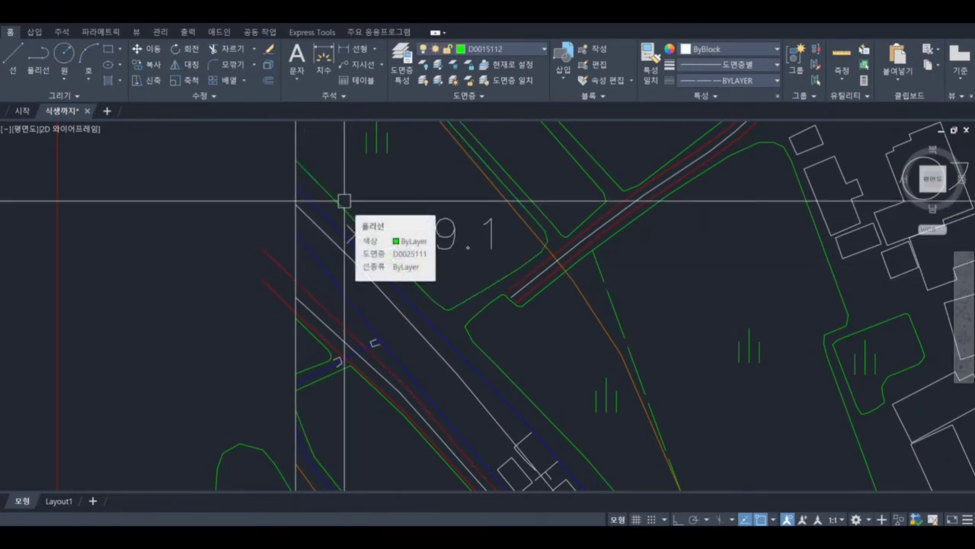
type("p")
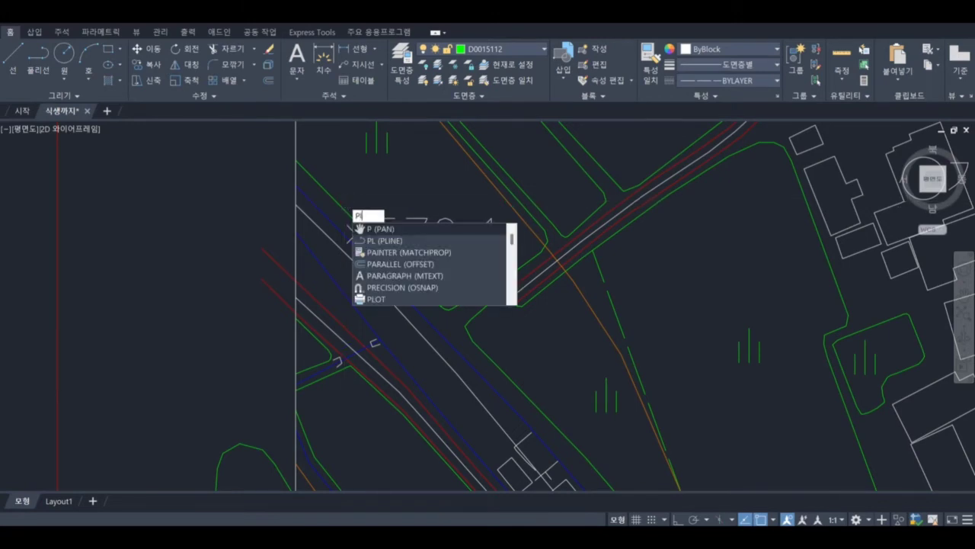
type("l")
key("Return")
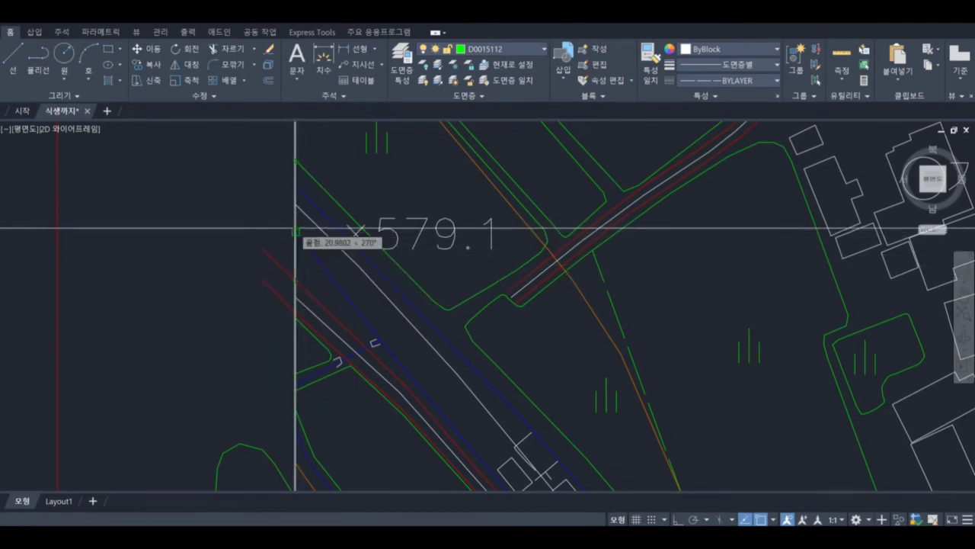
scroll(294, 226, "up", 3)
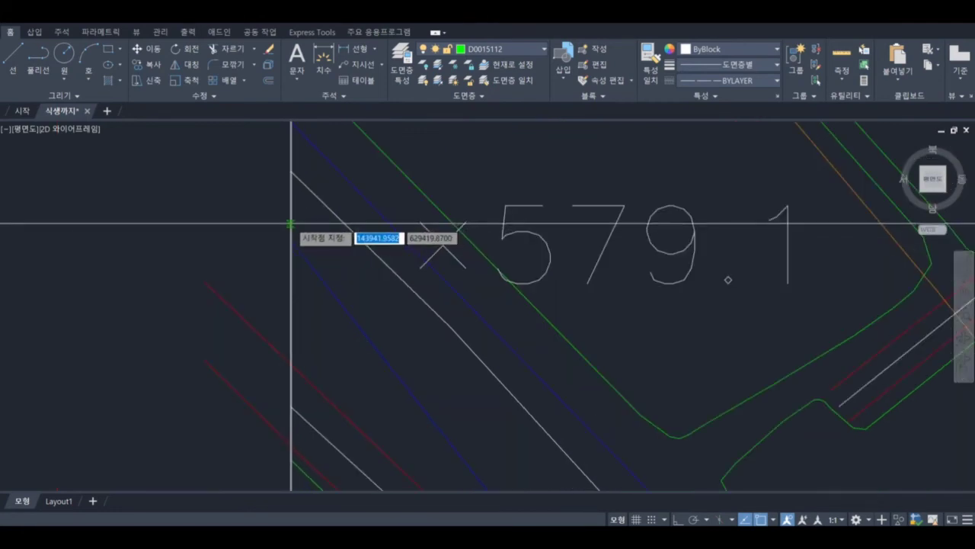
left_click(294, 227)
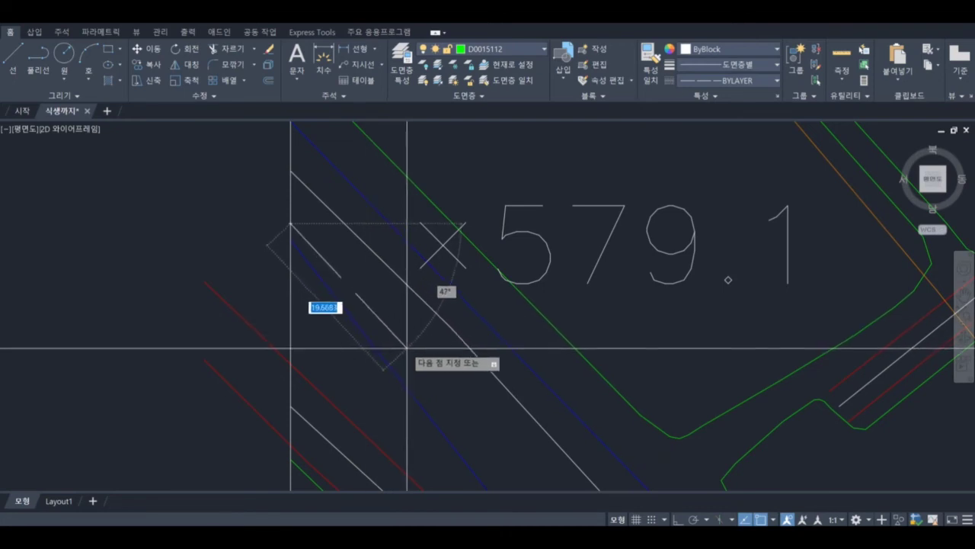
Step: Extend the centreline about 60 units southeast between the river banks to a vertex just before the 남대천 name
scroll(412, 350, "down", 3)
scroll(414, 352, "up", 1)
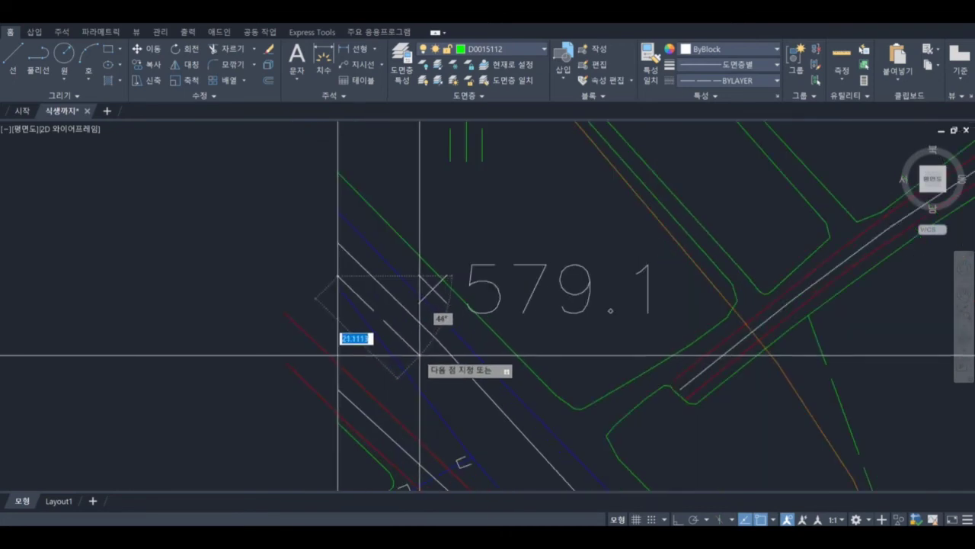
middle_click_drag(433, 332, 347, 195)
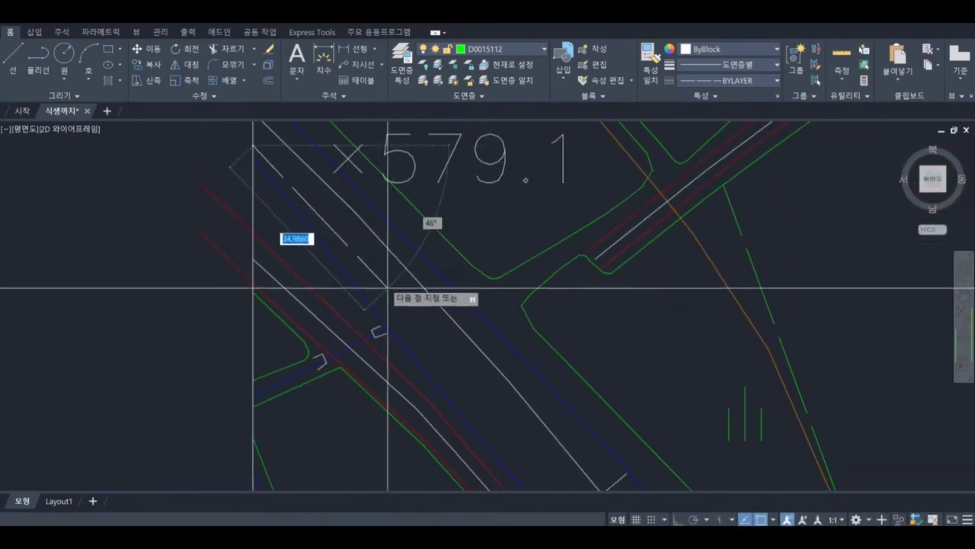
scroll(391, 285, "up", 2)
scroll(457, 366, "down", 3)
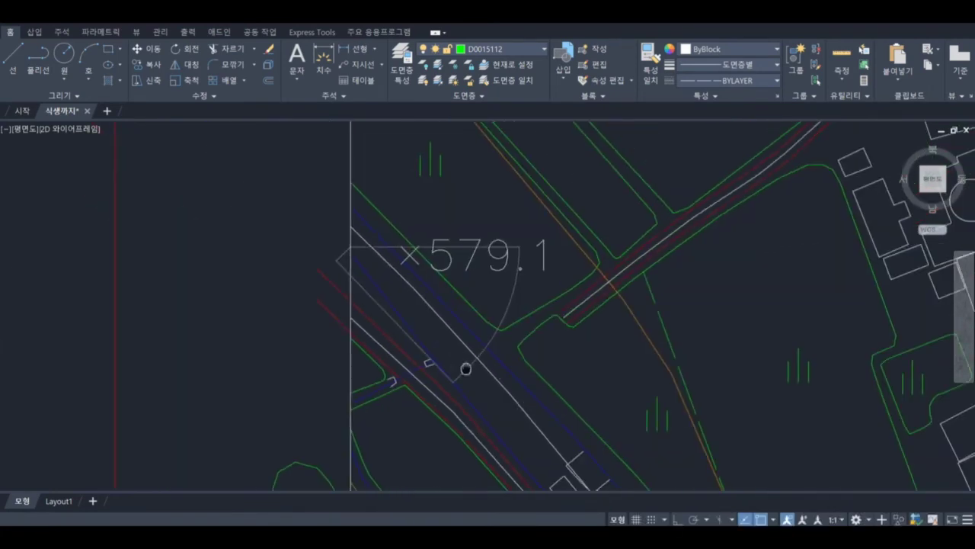
middle_click_drag(463, 368, 376, 262)
scroll(378, 266, "up", 2)
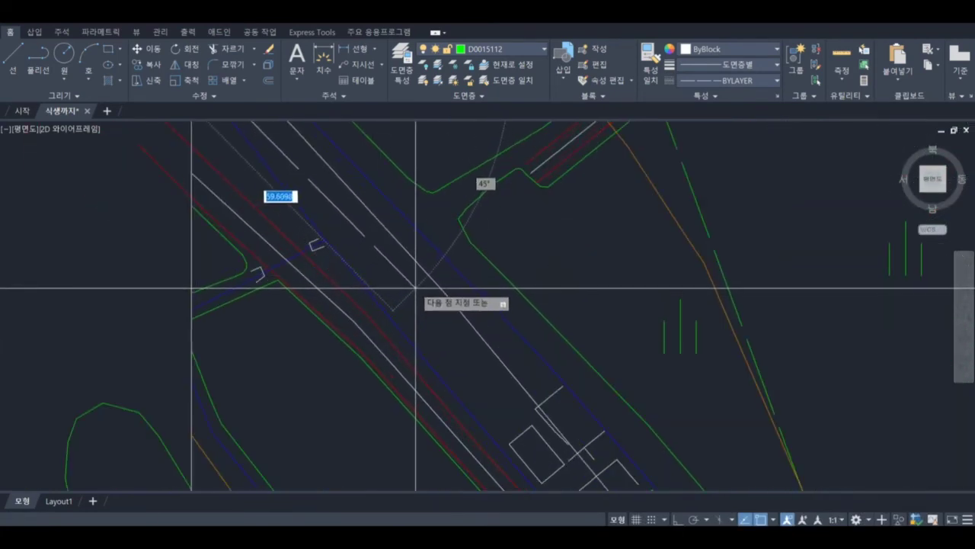
left_click(418, 286)
Step: Continue the centreline southeast through the 남대천 name to a vertex at the arrowhead of the flow direction symbol
middle_click_drag(454, 326, 317, 188)
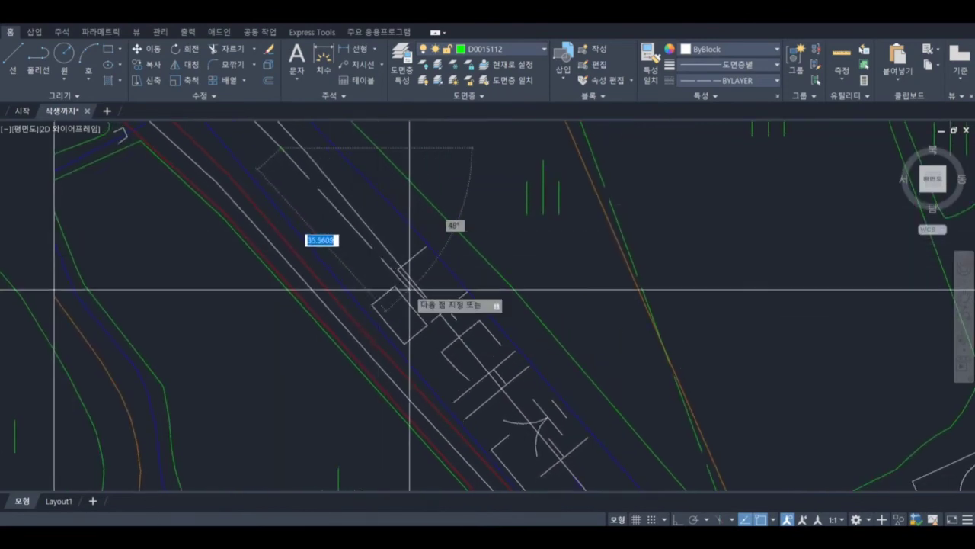
middle_click_drag(423, 313, 383, 250)
scroll(391, 256, "up", 3)
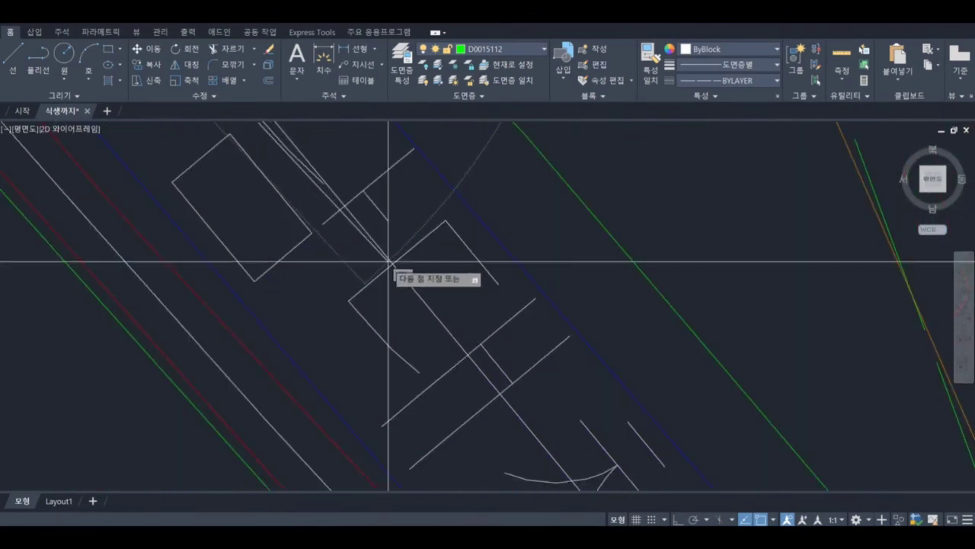
scroll(435, 316, "down", 3)
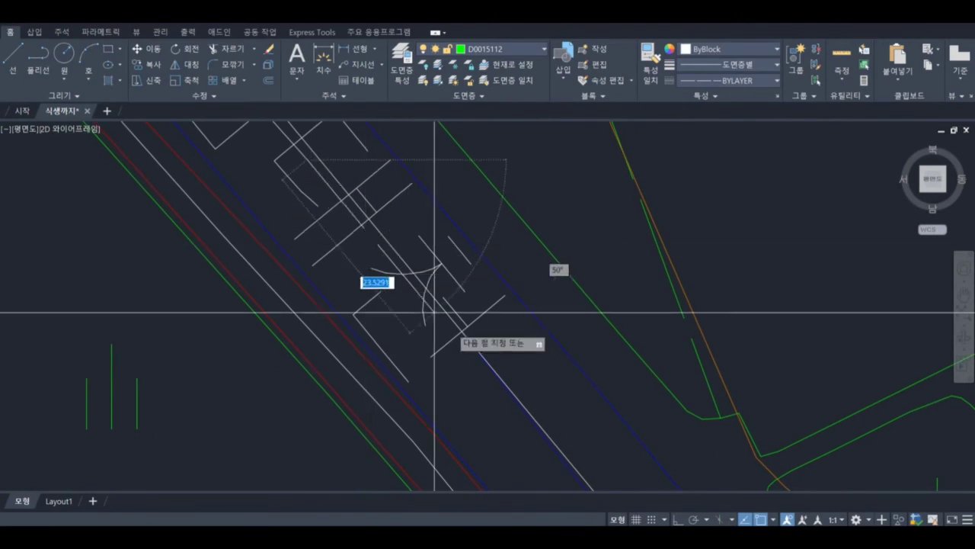
scroll(474, 346, "up", 2)
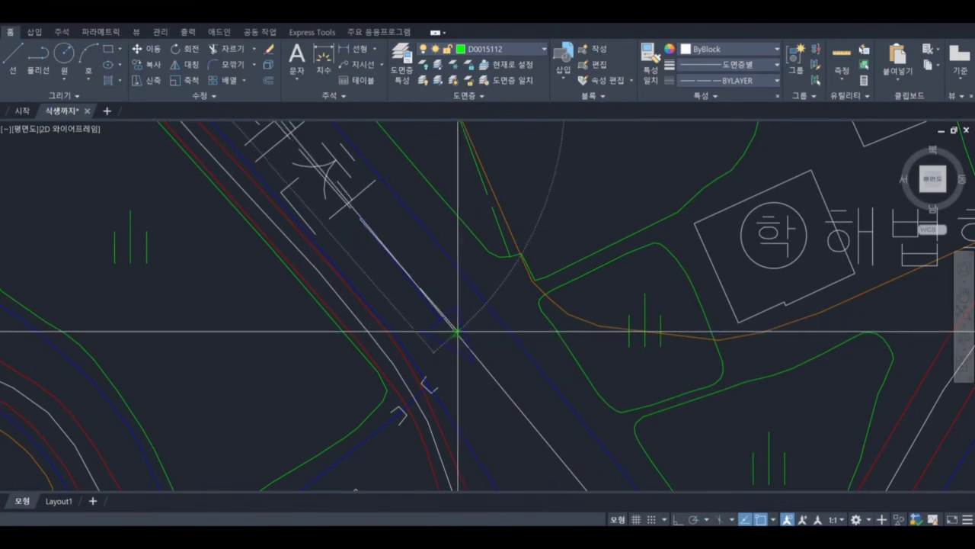
left_click(456, 331)
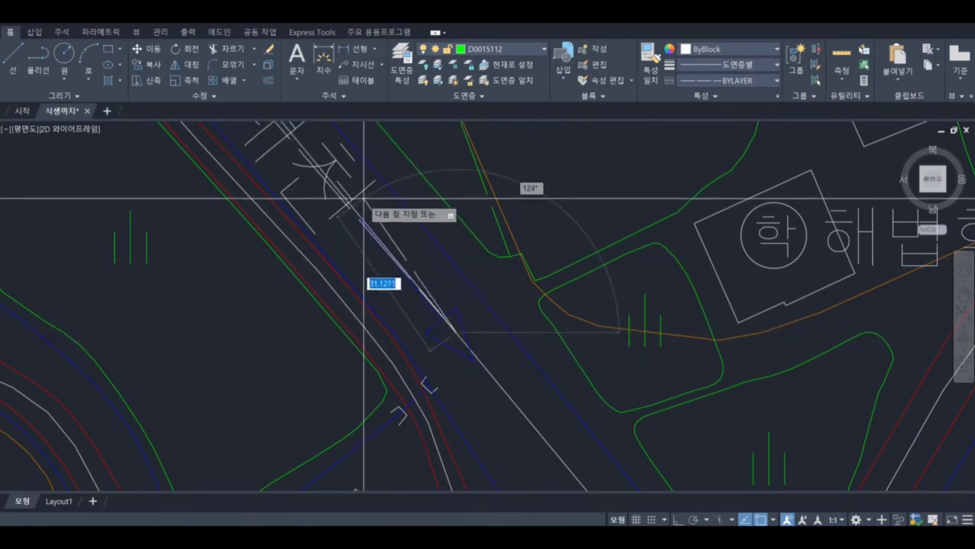
Step: Carry the centreline between the banks past spot heights 578.8 and 579.3, under the bridge and into the southward bend
scroll(549, 348, "down", 2)
middle_click_drag(549, 349, 453, 227)
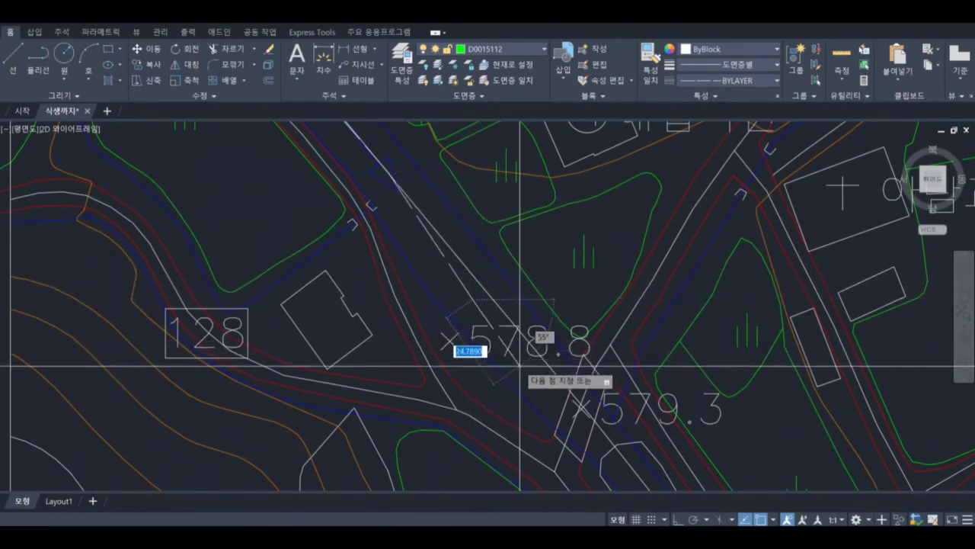
middle_click_drag(544, 392, 468, 279)
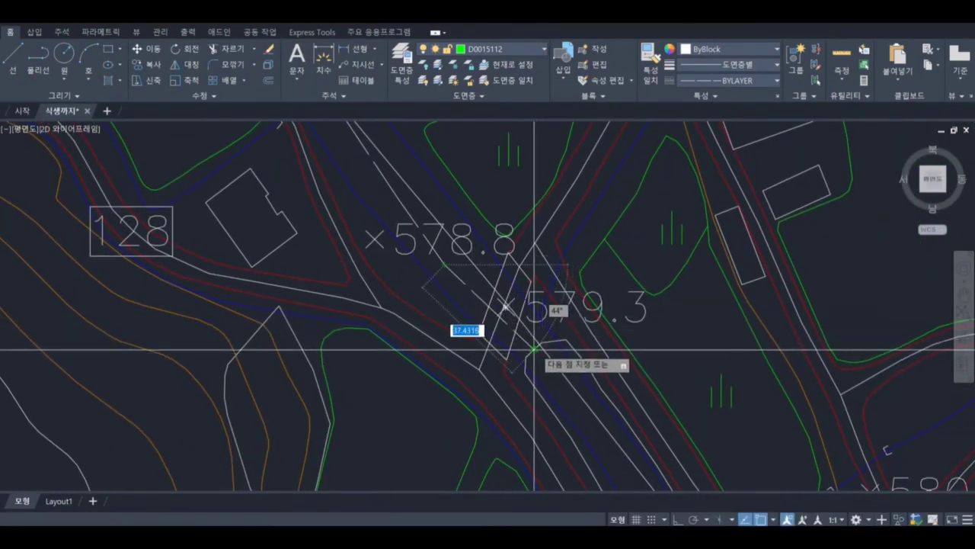
middle_click_drag(550, 361, 332, 144)
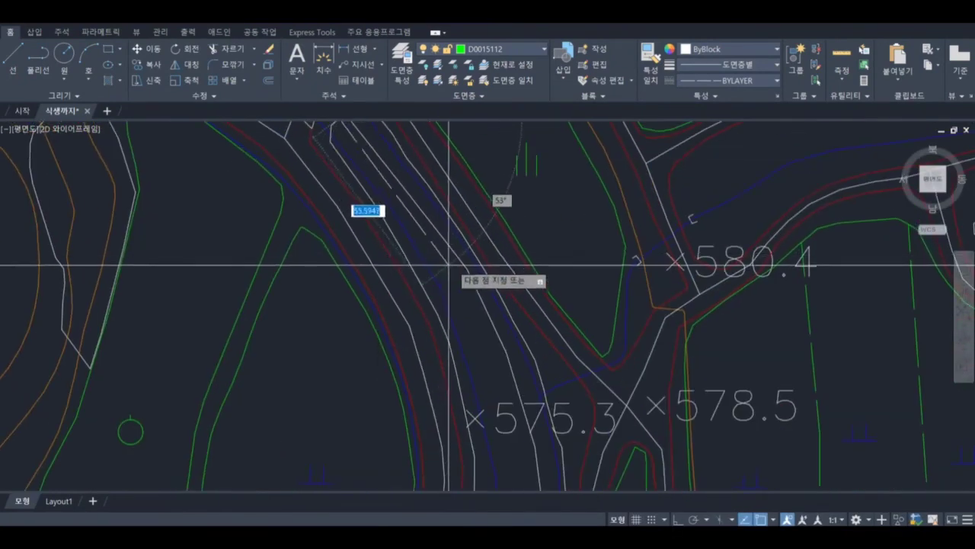
scroll(467, 269, "up", 3)
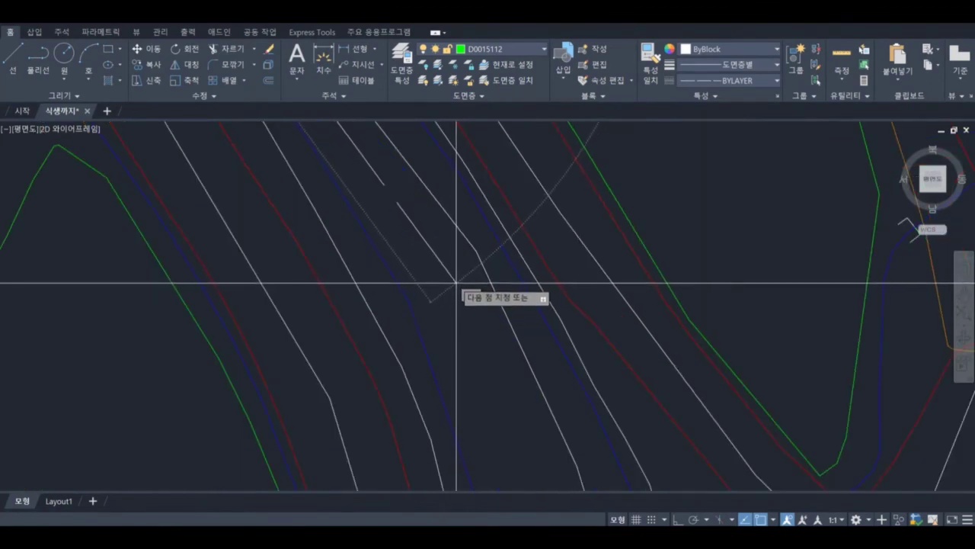
mouse_move(455, 284)
middle_mouse_down()
mouse_move(479, 309)
mouse_move(418, 185)
middle_mouse_up()
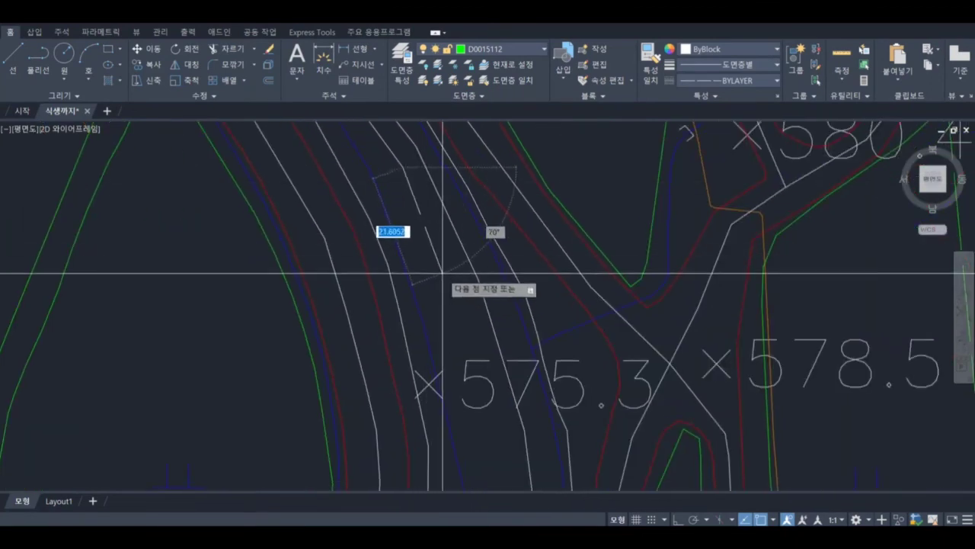
Step: Follow the river bend south past spot heights 575.3 and 576.5 and end the centreline polyline on the map's south border
middle_click_drag(466, 301, 400, 137)
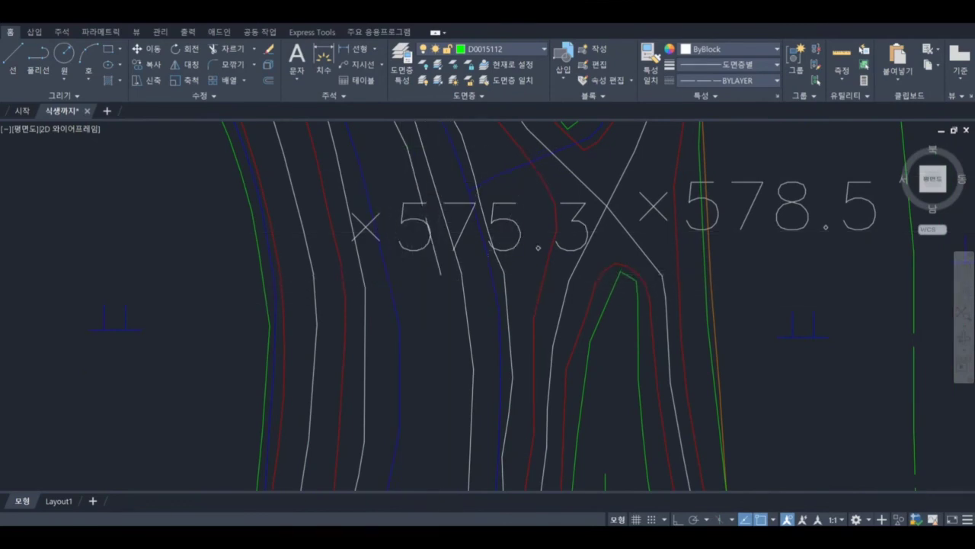
middle_click_drag(452, 319, 417, 188)
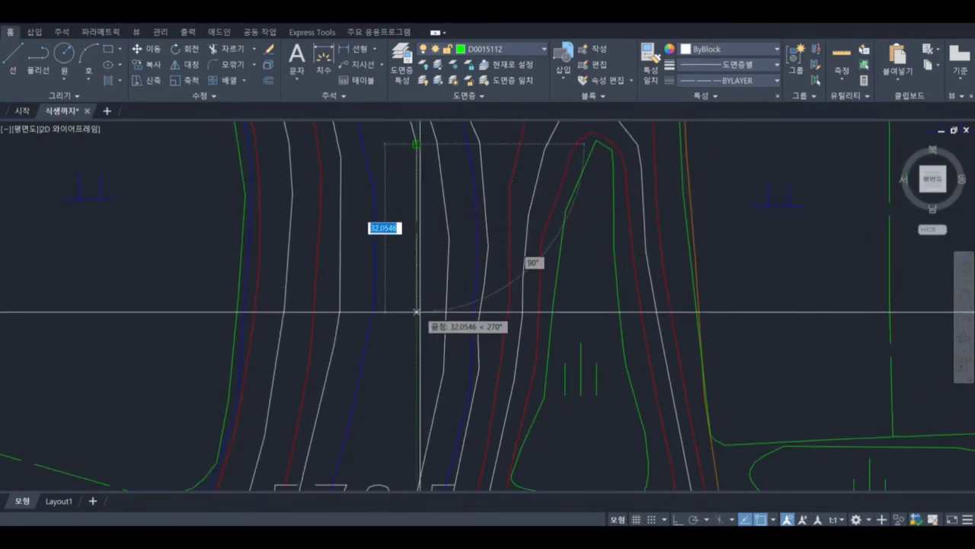
middle_click_drag(417, 312, 448, 152)
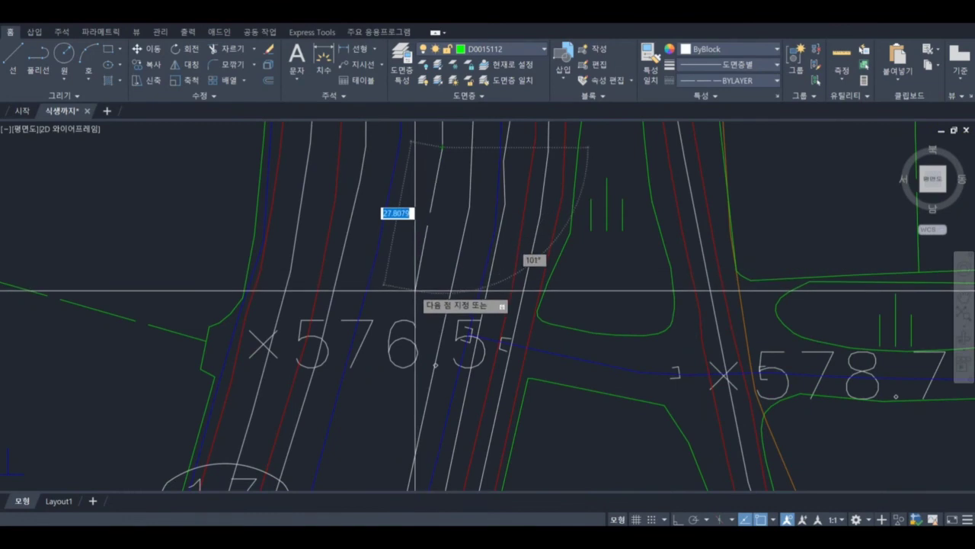
middle_click_drag(420, 294, 457, 125)
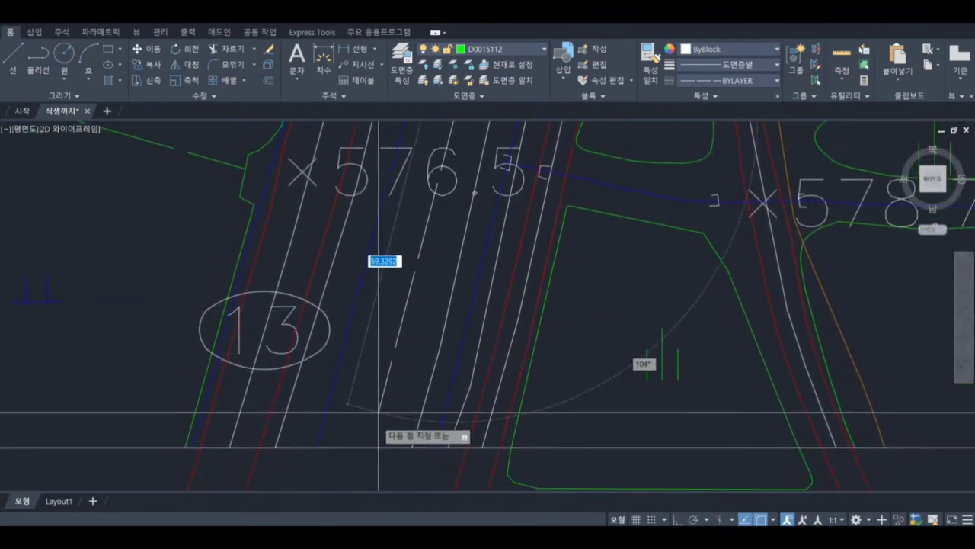
left_click(369, 446)
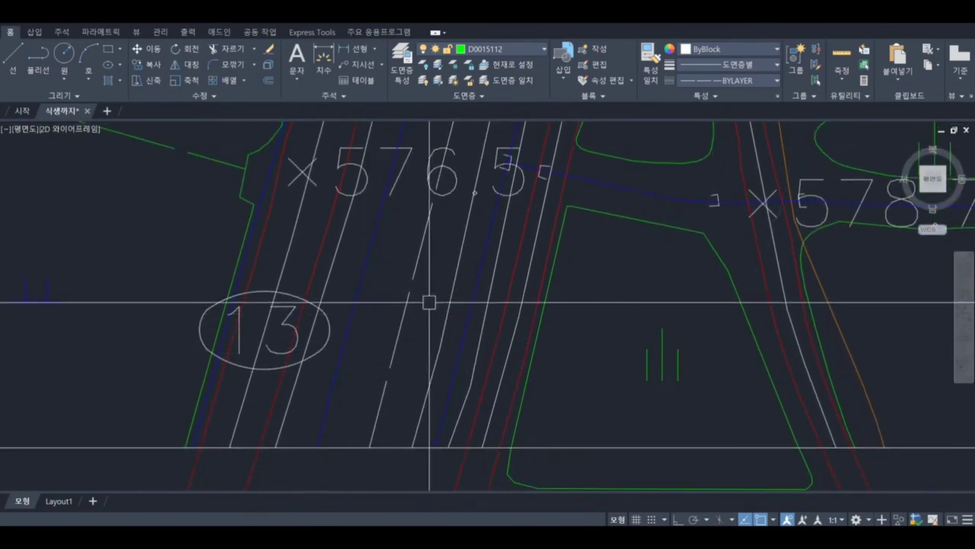
Step: Select the finished centreline, switch to the PDF viewer and look up the 하천중심선 layer code in 표준코드범례(5000).pdf
scroll(410, 302, "down", 5)
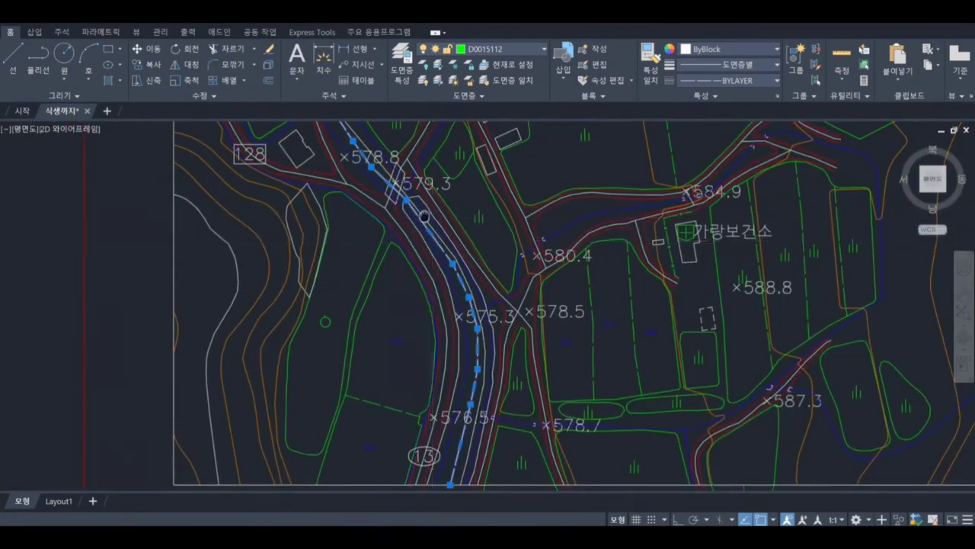
middle_click_drag(424, 216, 531, 331)
scroll(532, 329, "down", 2)
mouse_move(529, 254)
middle_mouse_down()
mouse_move(550, 317)
mouse_move(535, 324)
middle_mouse_up()
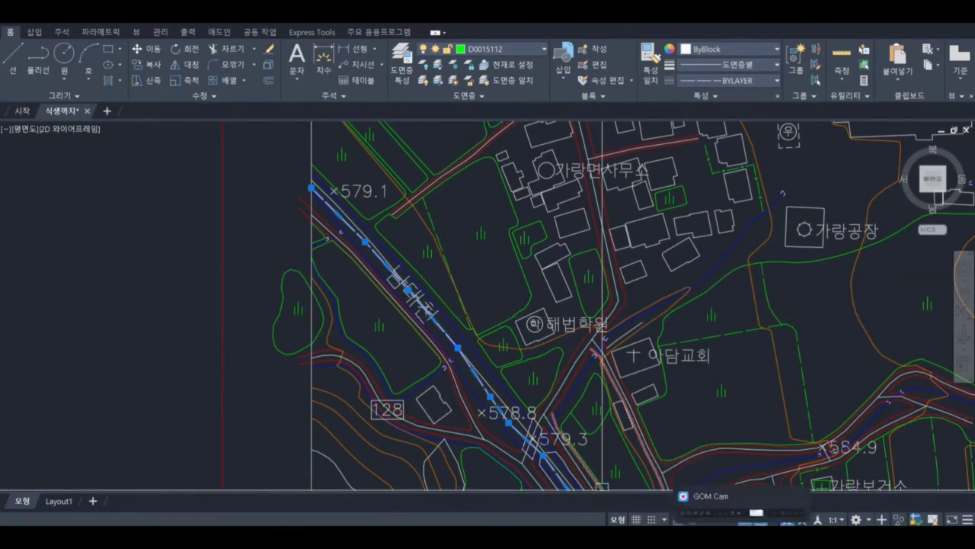
left_click(743, 536)
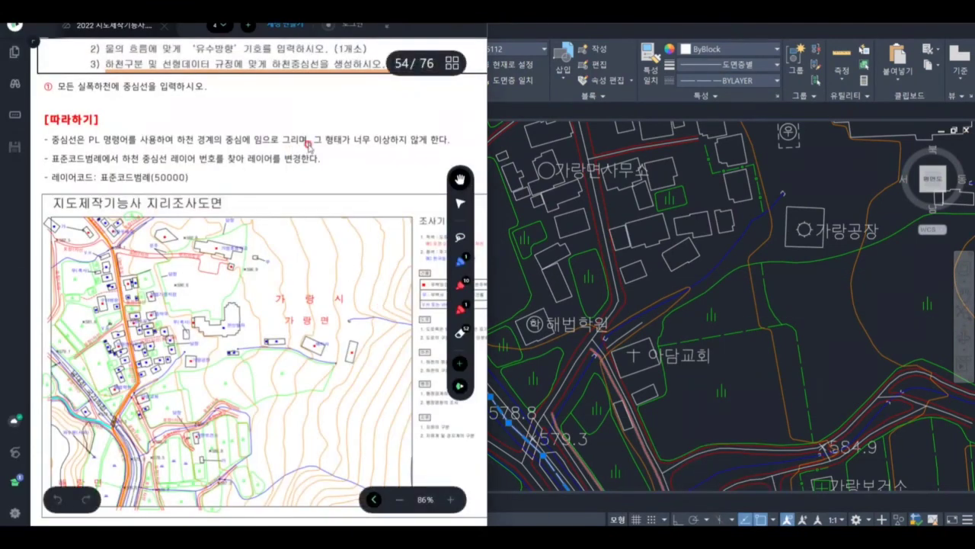
left_click(222, 28)
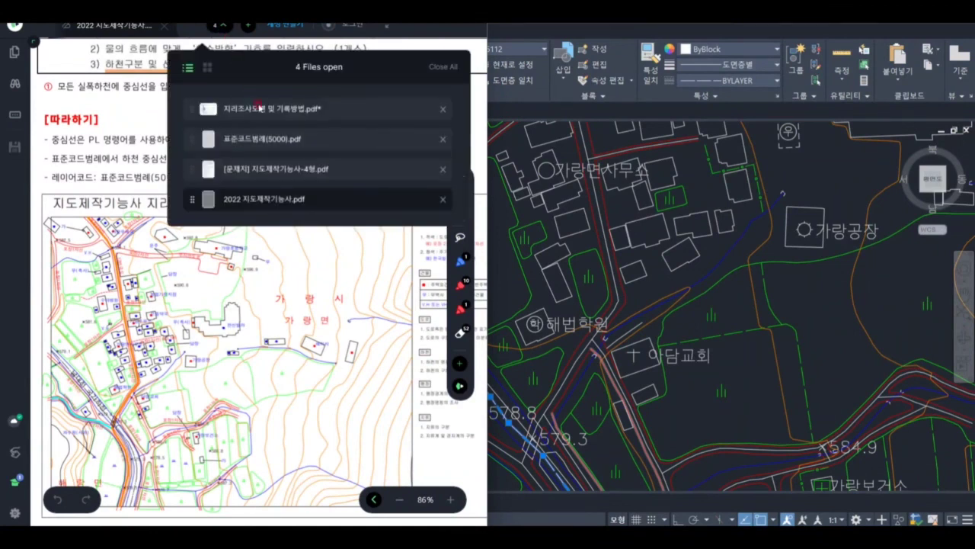
left_click(272, 141)
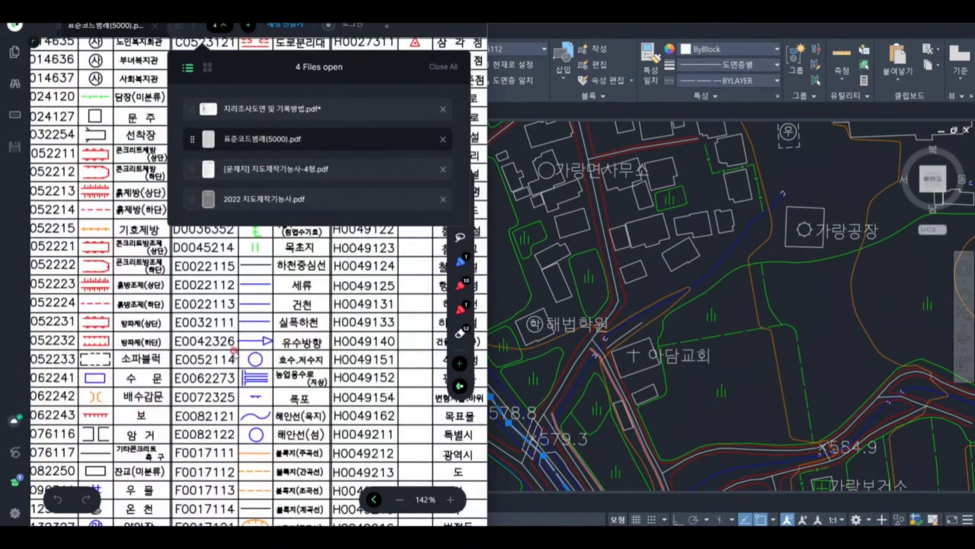
left_click(234, 352)
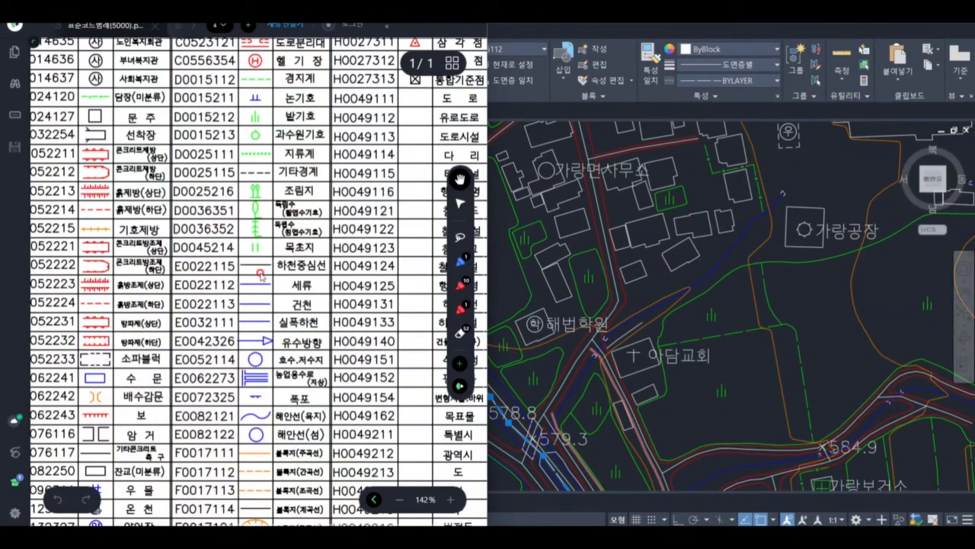
left_click(508, 285)
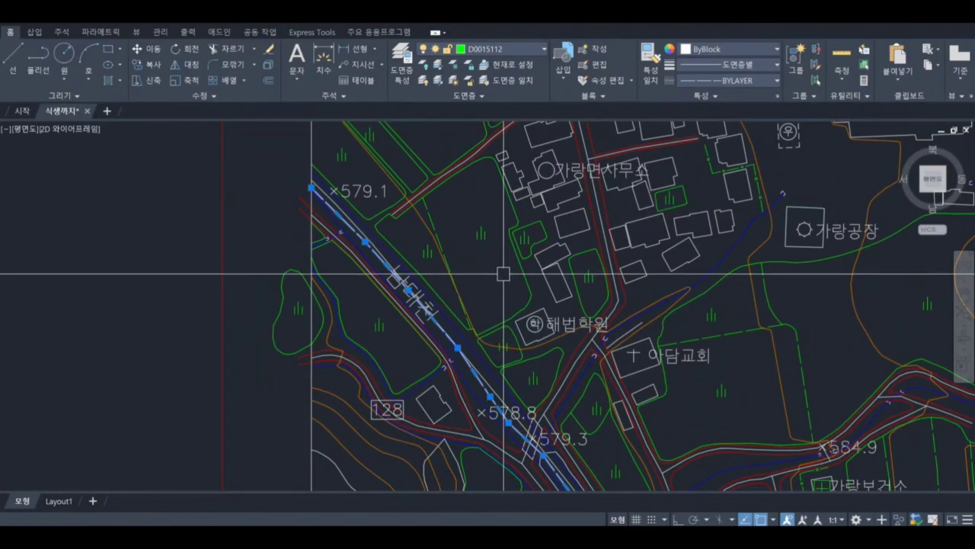
Step: Back in the AutoCAD drawing, assign the selected river centreline to layer E0022115 and clear the selection
left_click(523, 56)
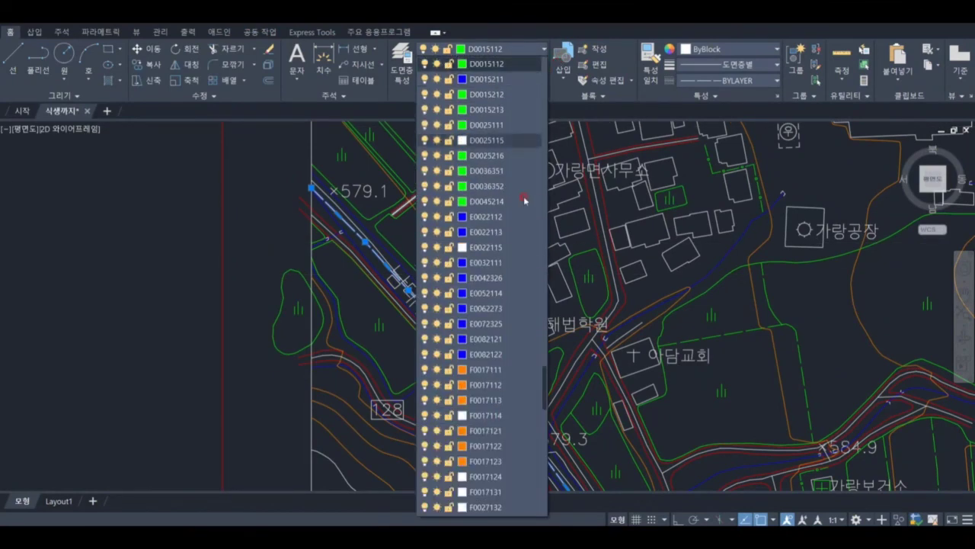
left_click(515, 249)
scroll(564, 333, "down", 2)
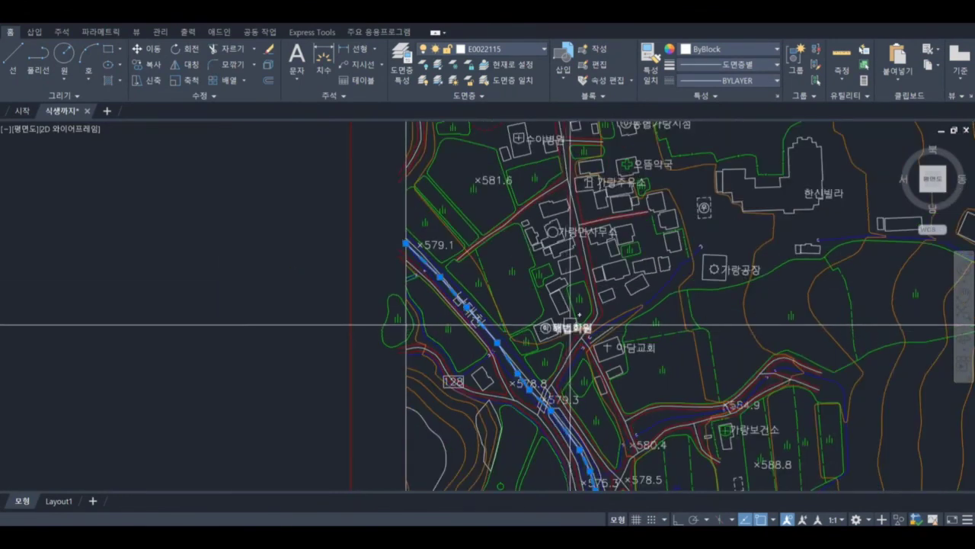
middle_click_drag(571, 325, 509, 265)
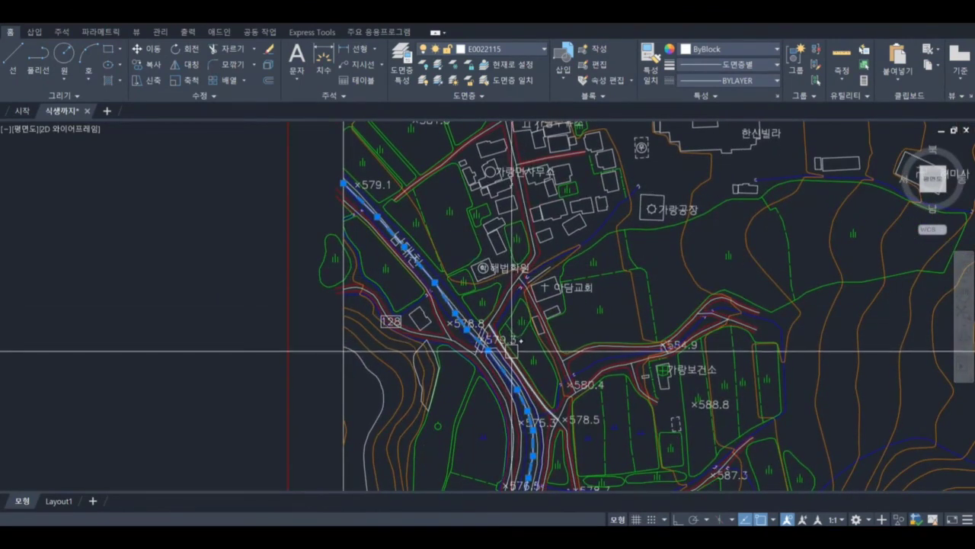
key("Escape")
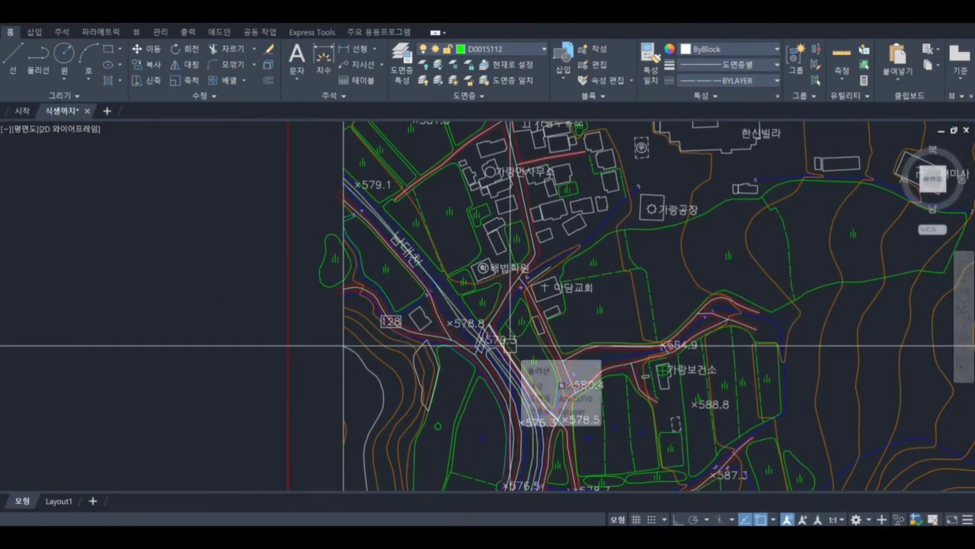